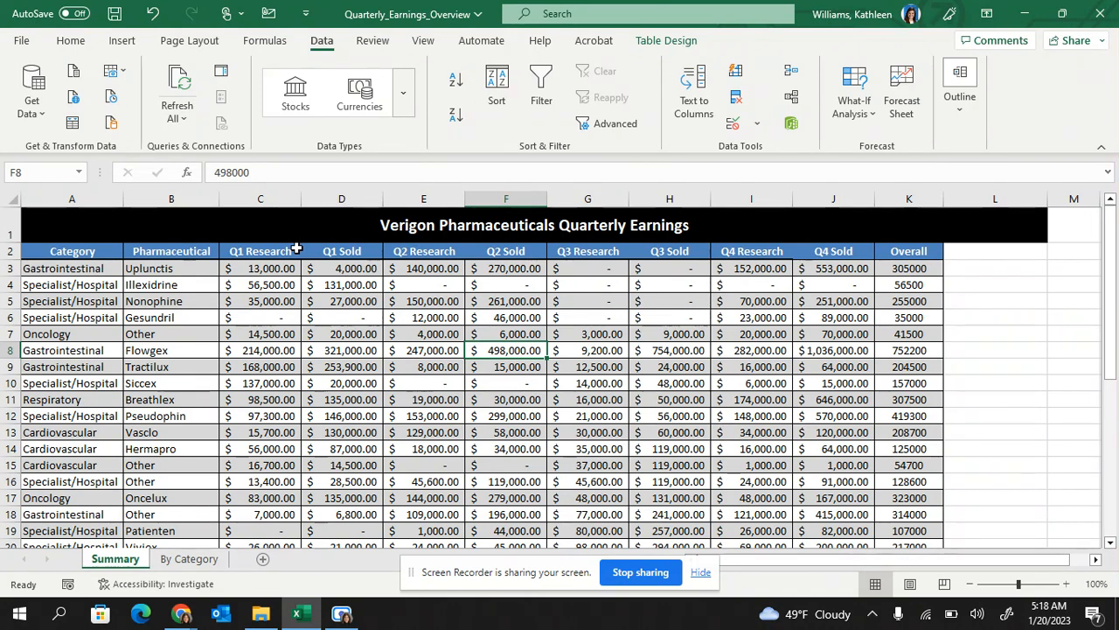
Sort the earnings table by the Category column, A to Z, from header cell A2
left_click(98, 251)
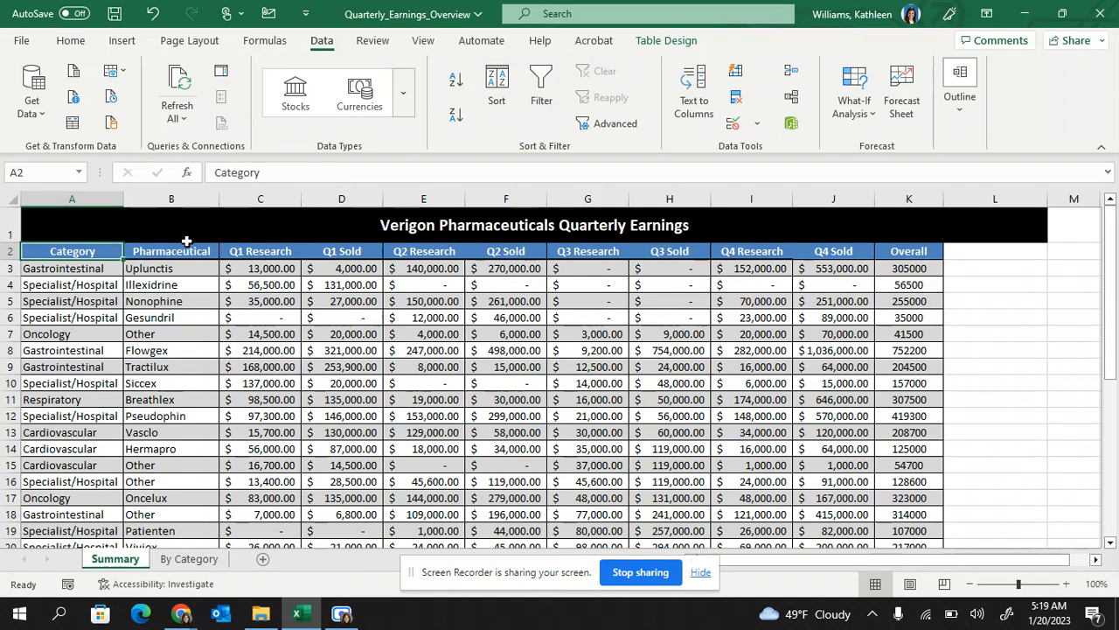
left_click(491, 104)
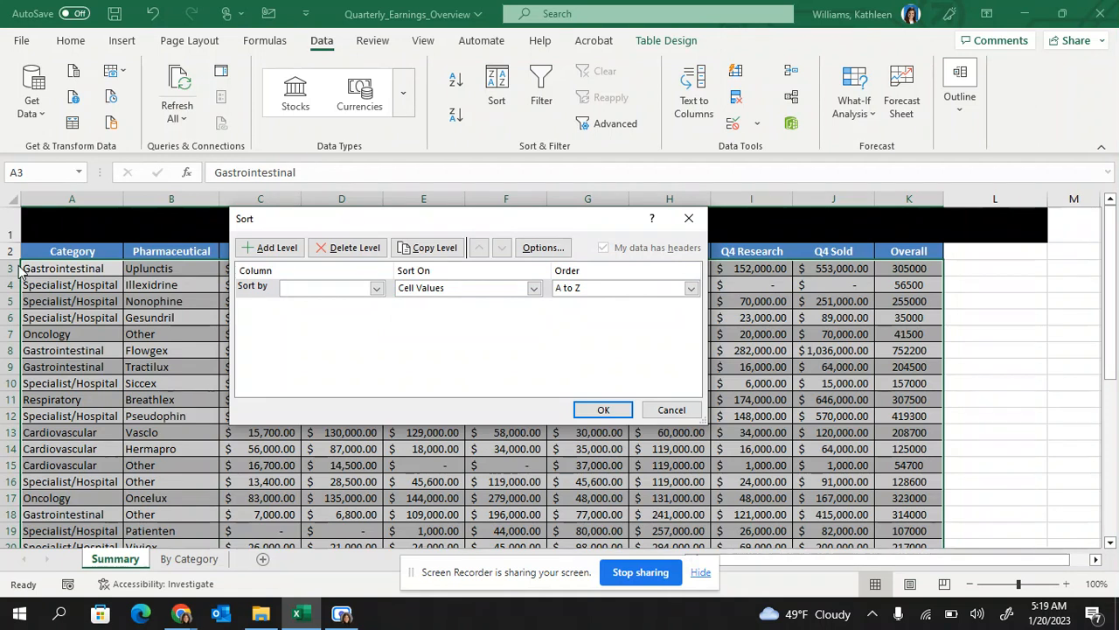
left_click(375, 289)
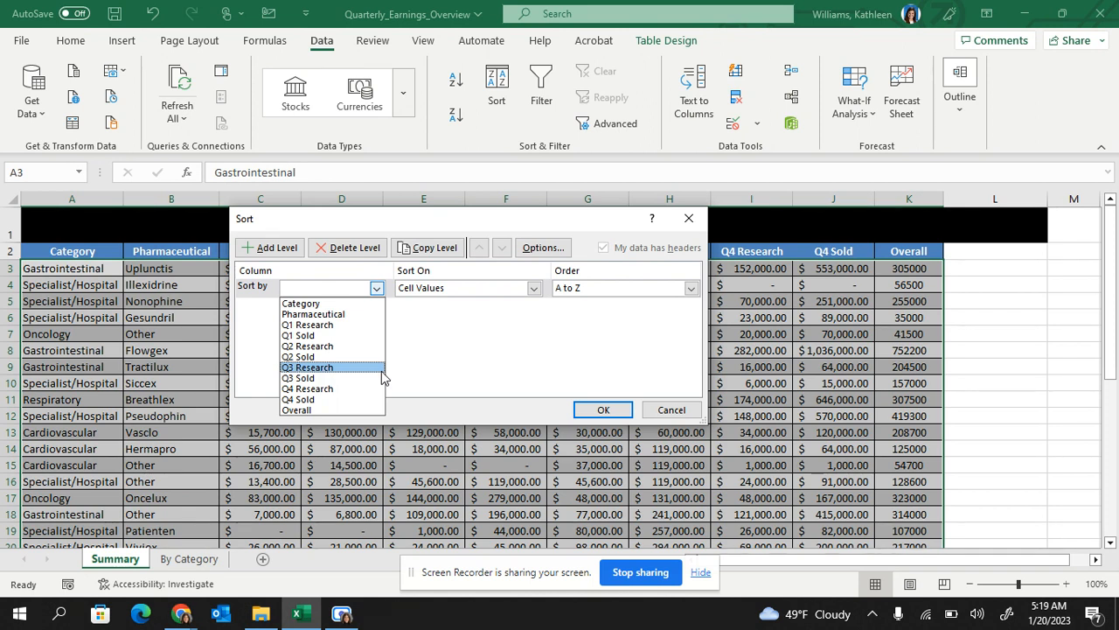
left_click(347, 303)
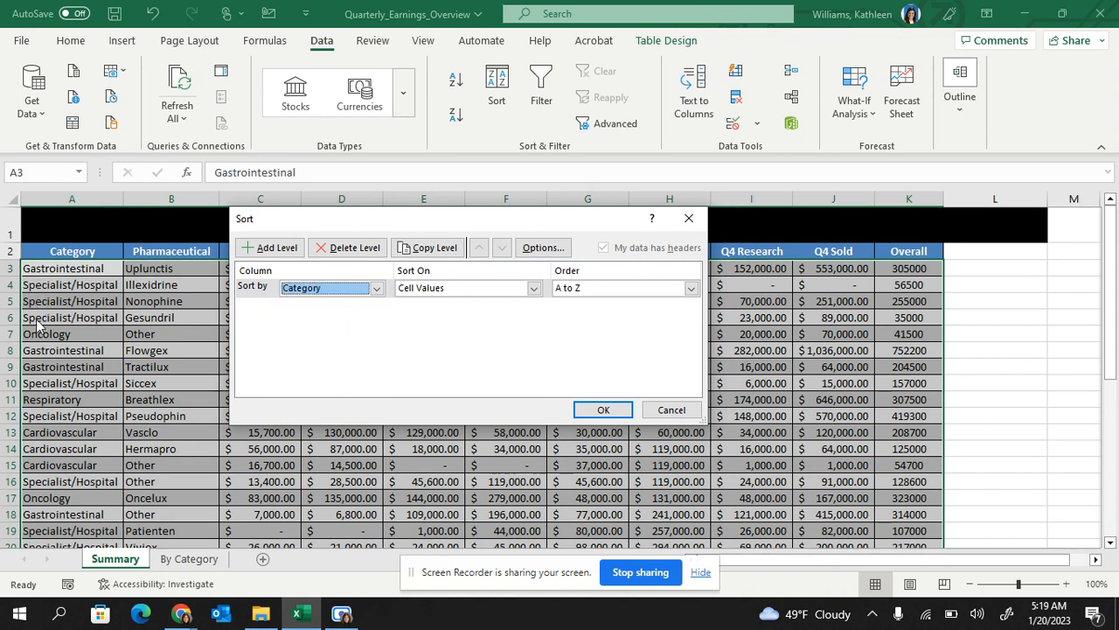
left_click_drag(314, 222, 378, 286)
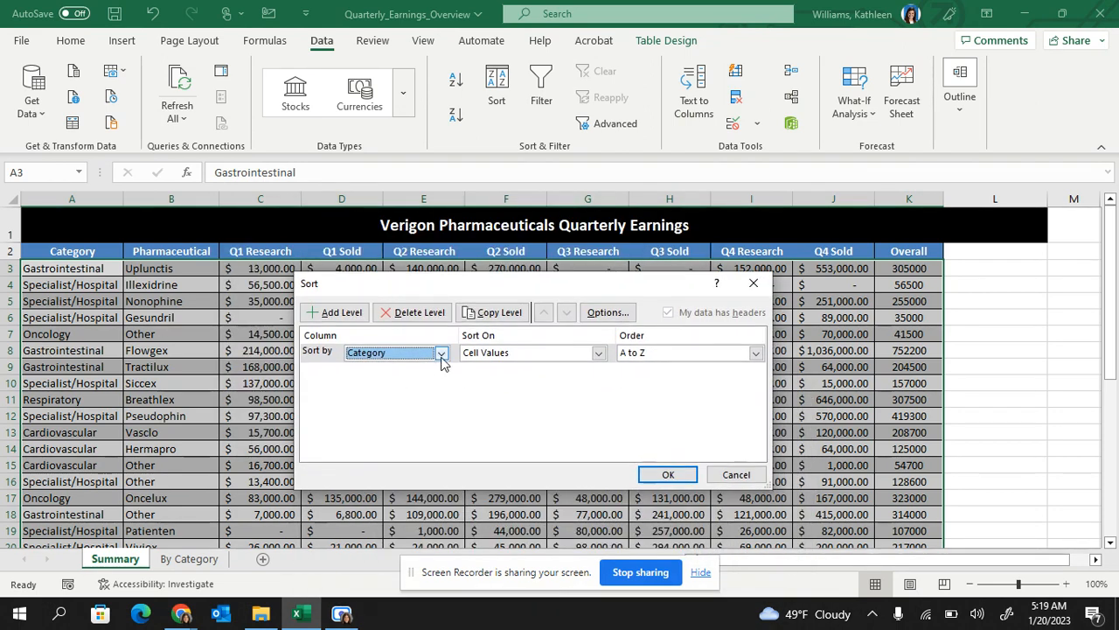
left_click(756, 353)
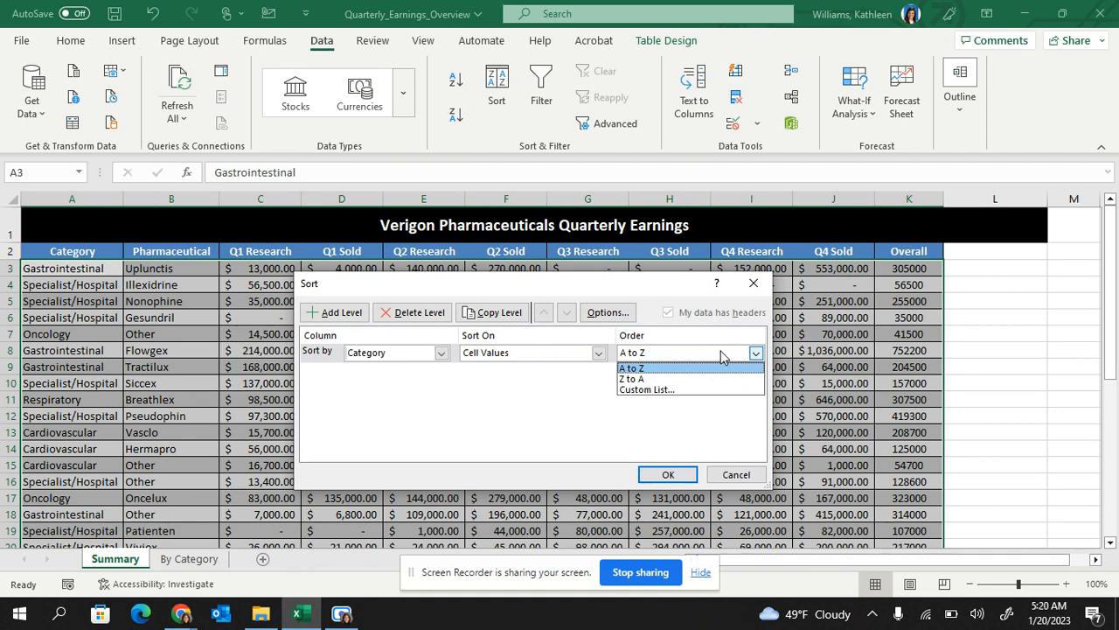
left_click(652, 368)
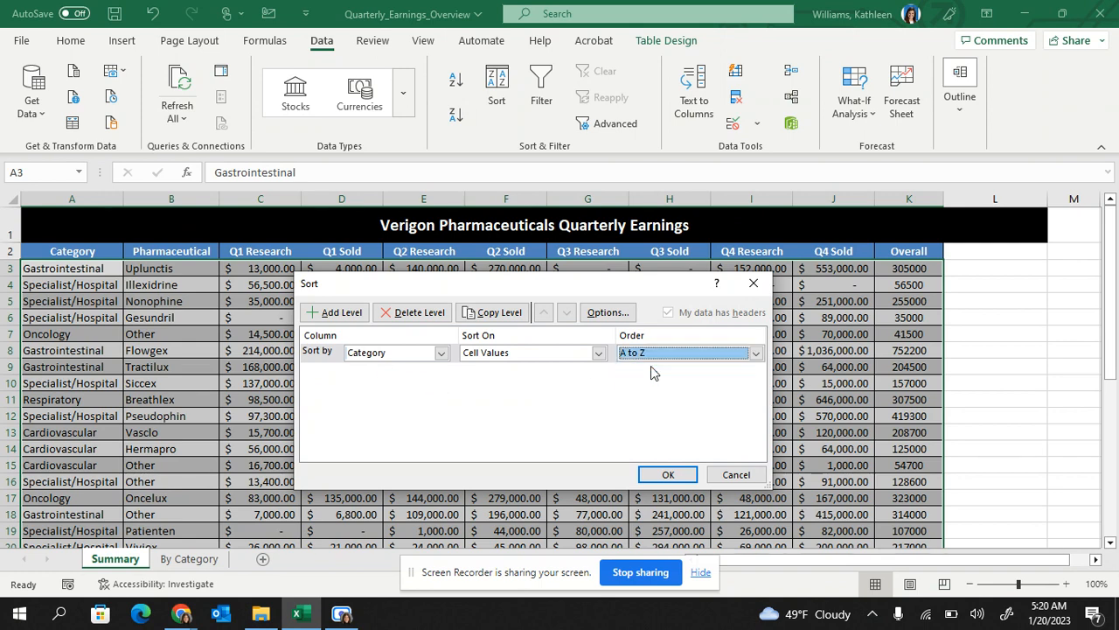
left_click(667, 474)
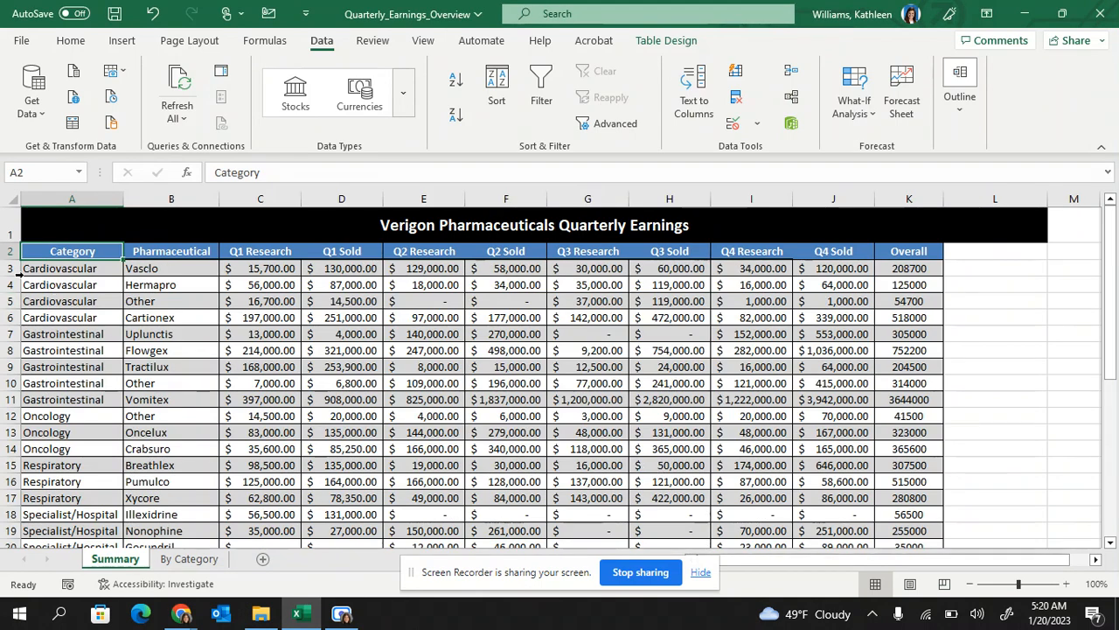
Re-sort the table by Q1 Research, largest to smallest, putting Vomitex's $397,000 on top
scroll(48, 331, "down", 4)
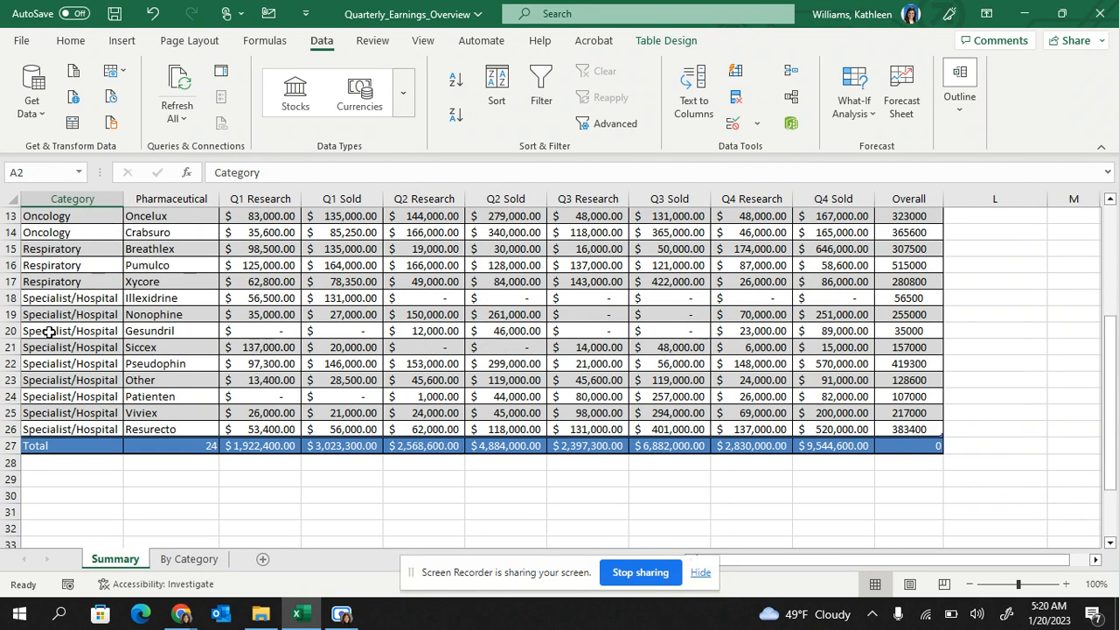
scroll(49, 330, "up", 4)
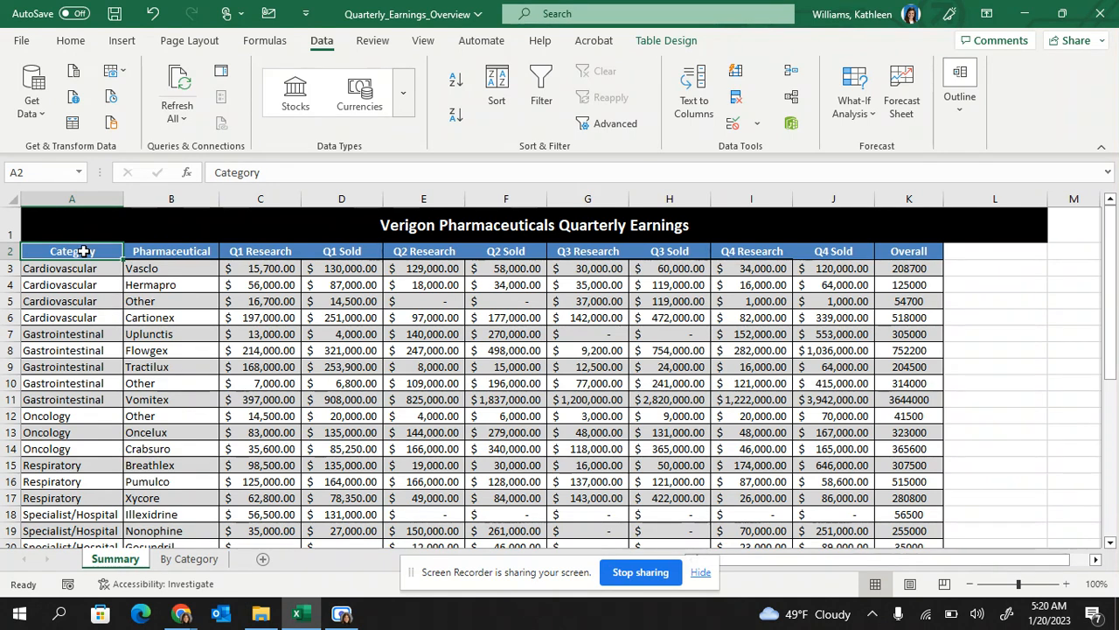
left_click(496, 87)
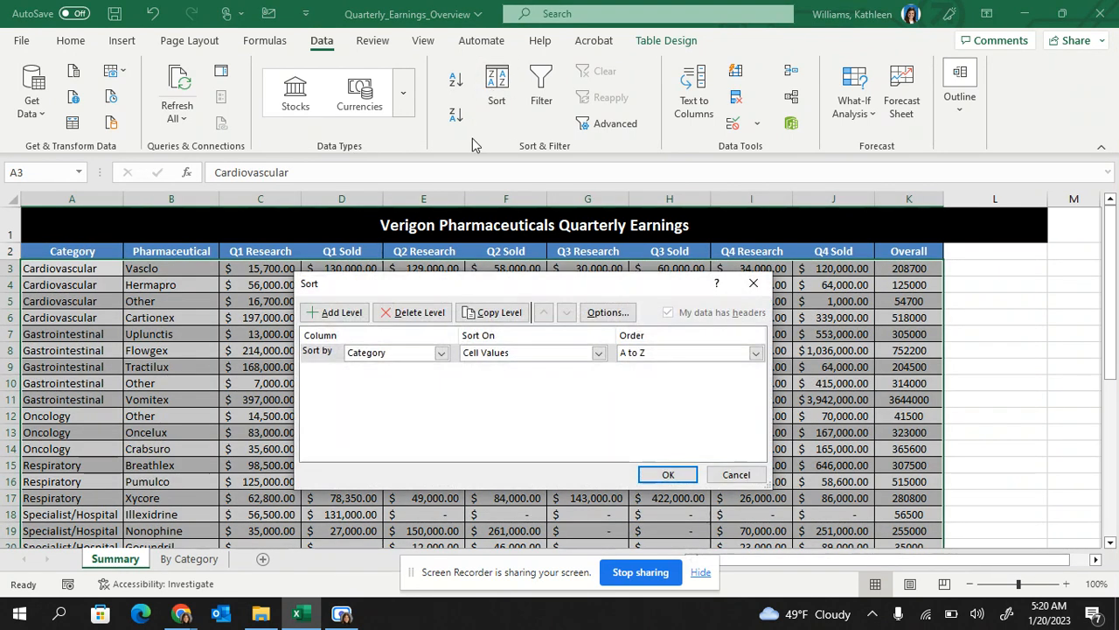
left_click(441, 354)
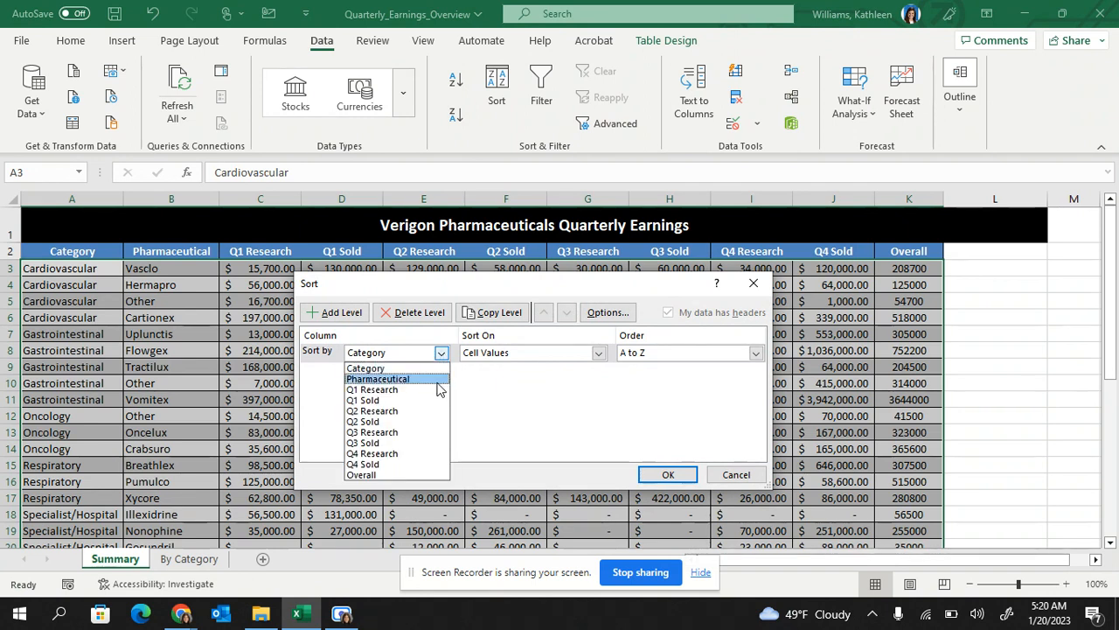
left_click(440, 390)
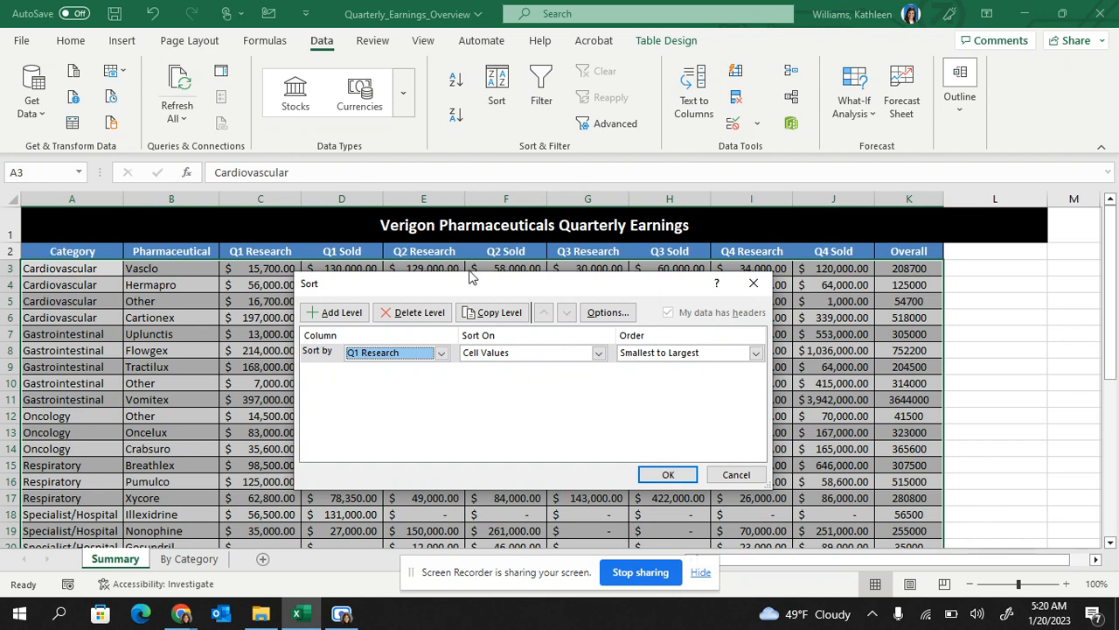
left_click_drag(468, 277, 584, 241)
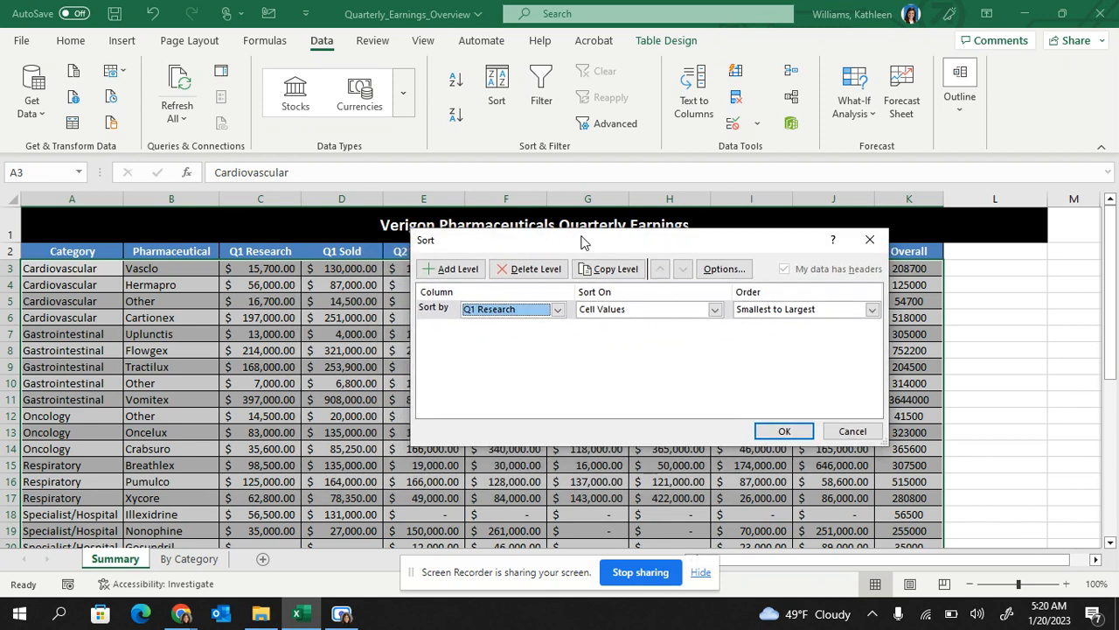
left_click(872, 310)
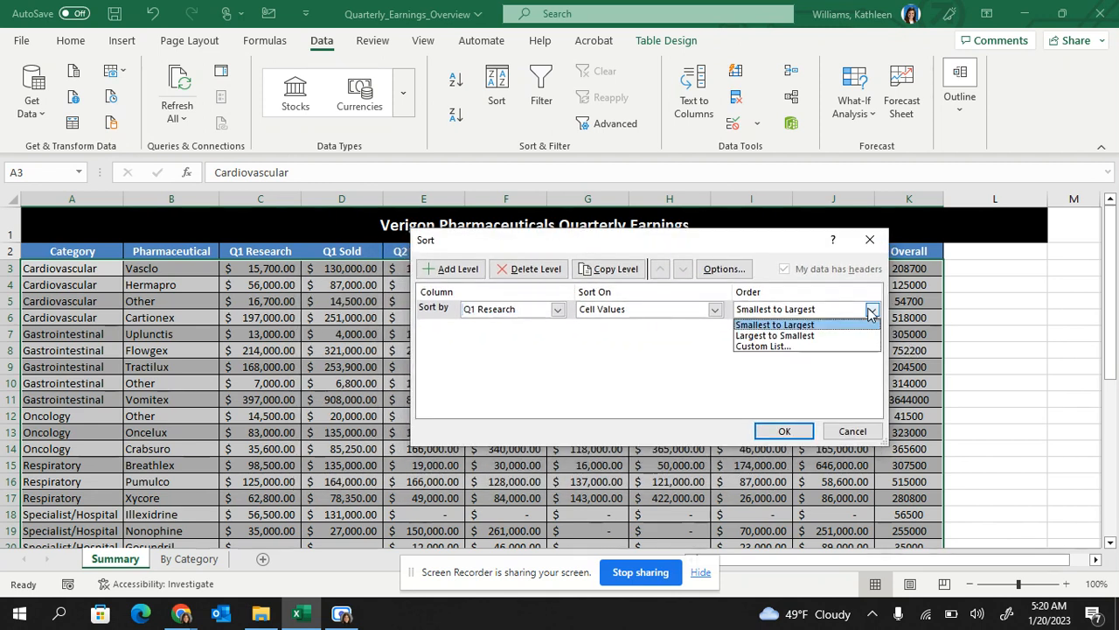
left_click(806, 336)
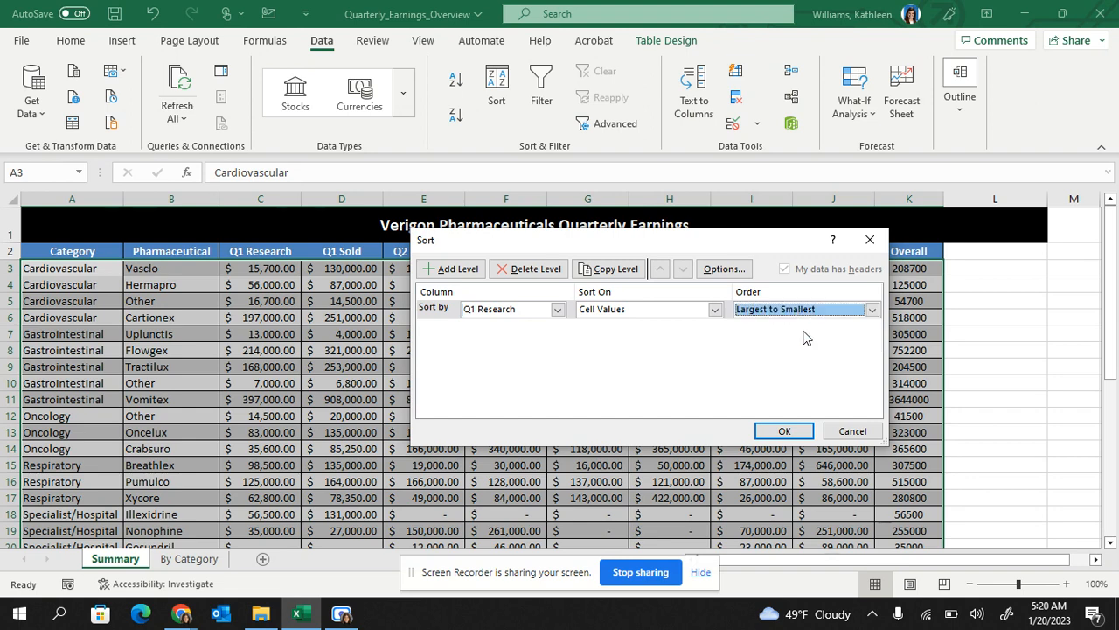
left_click(784, 432)
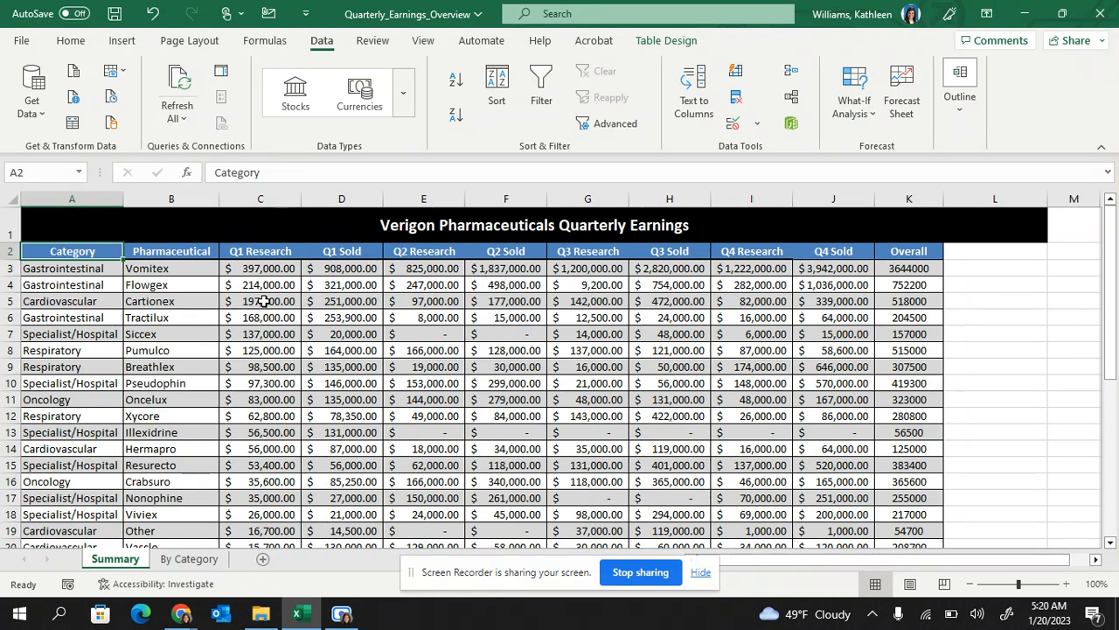
Sort by Category A to Z, with Pharmaceutical A to Z as the second level
left_click(495, 104)
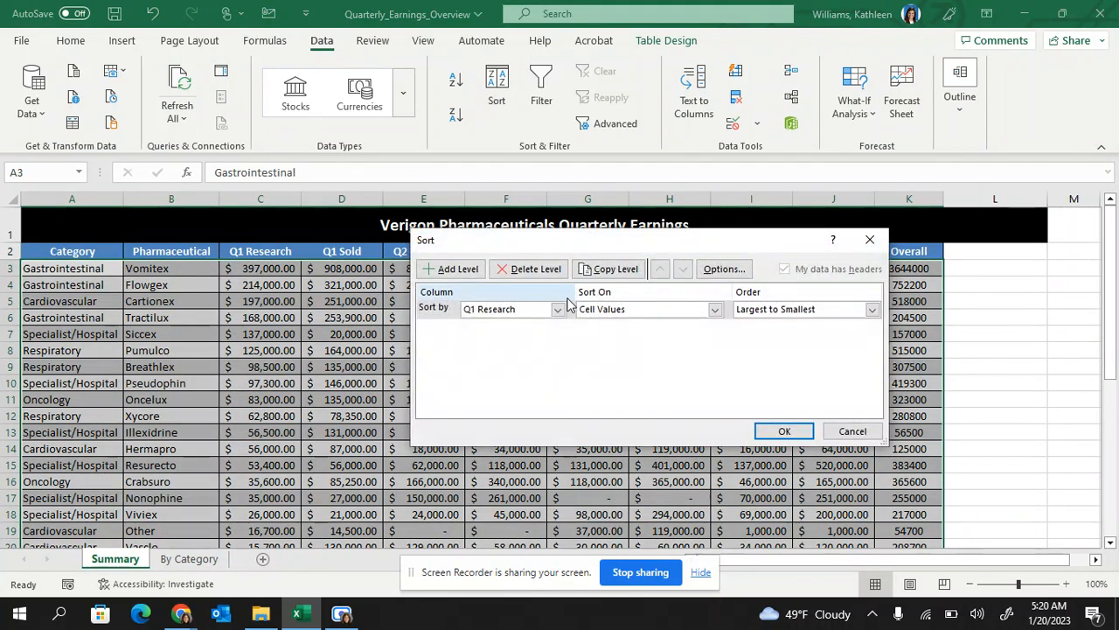
left_click(870, 240)
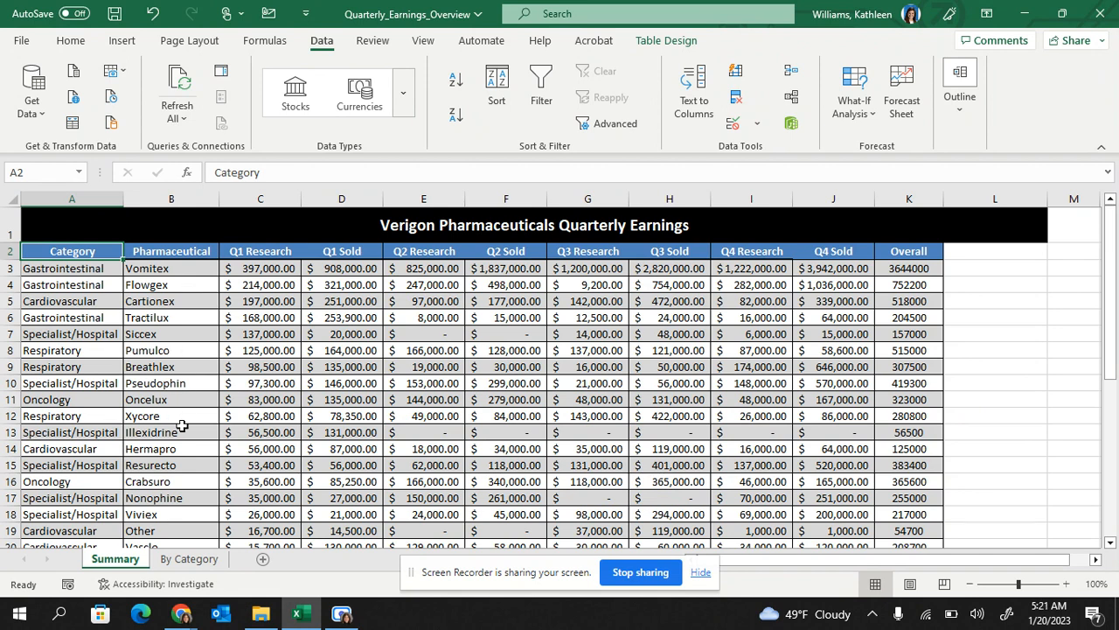
left_click(516, 104)
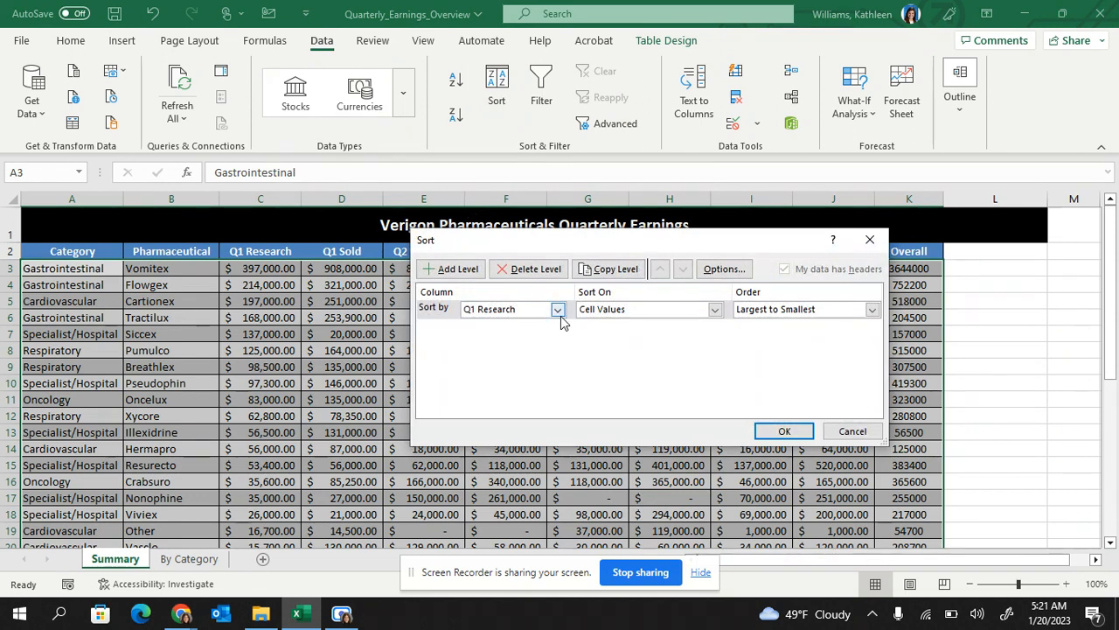
left_click(557, 308)
left_click(541, 327)
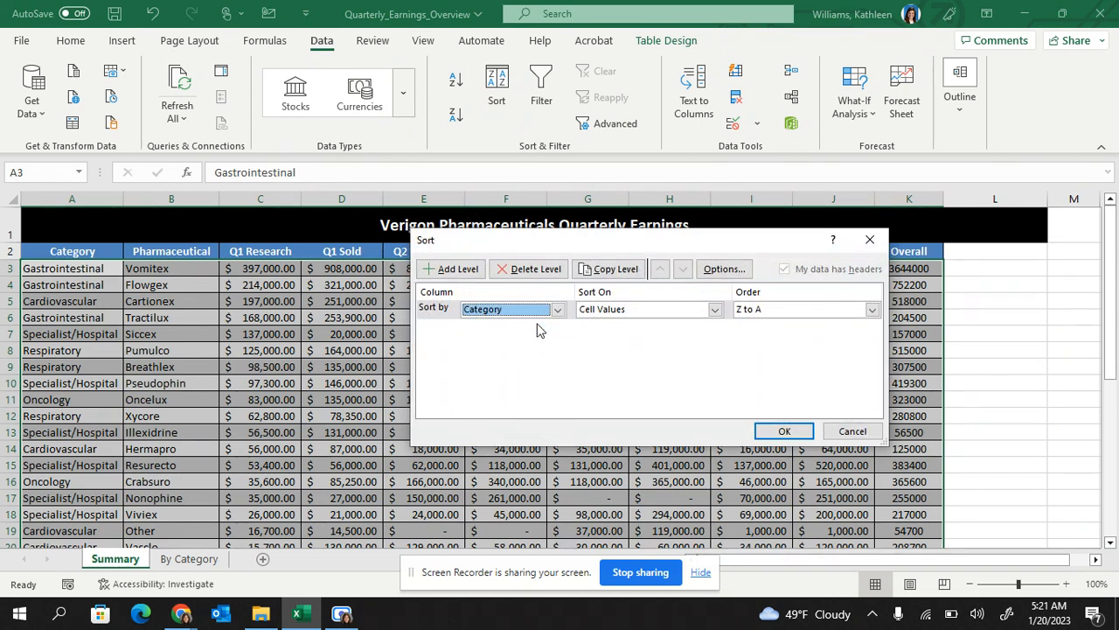
left_click(872, 309)
left_click(840, 321)
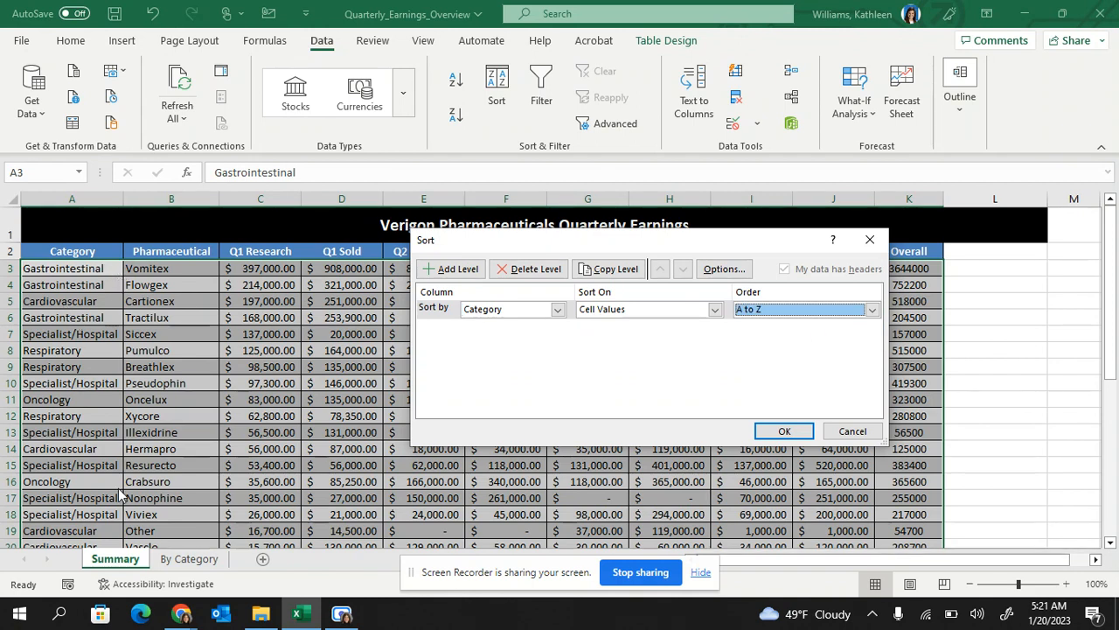
left_click(448, 270)
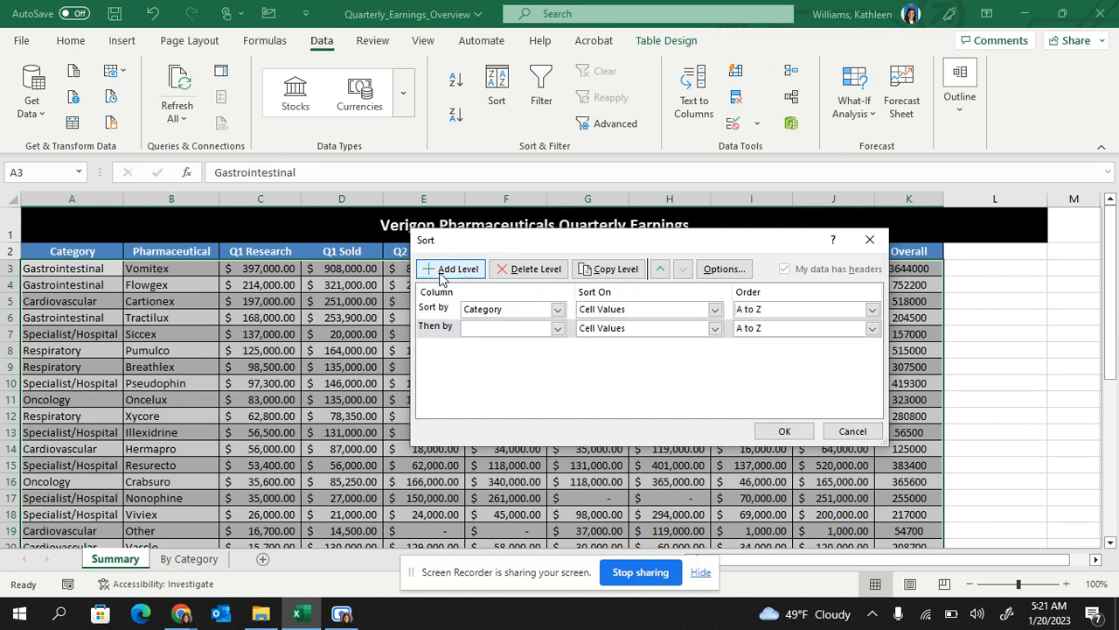
left_click(557, 328)
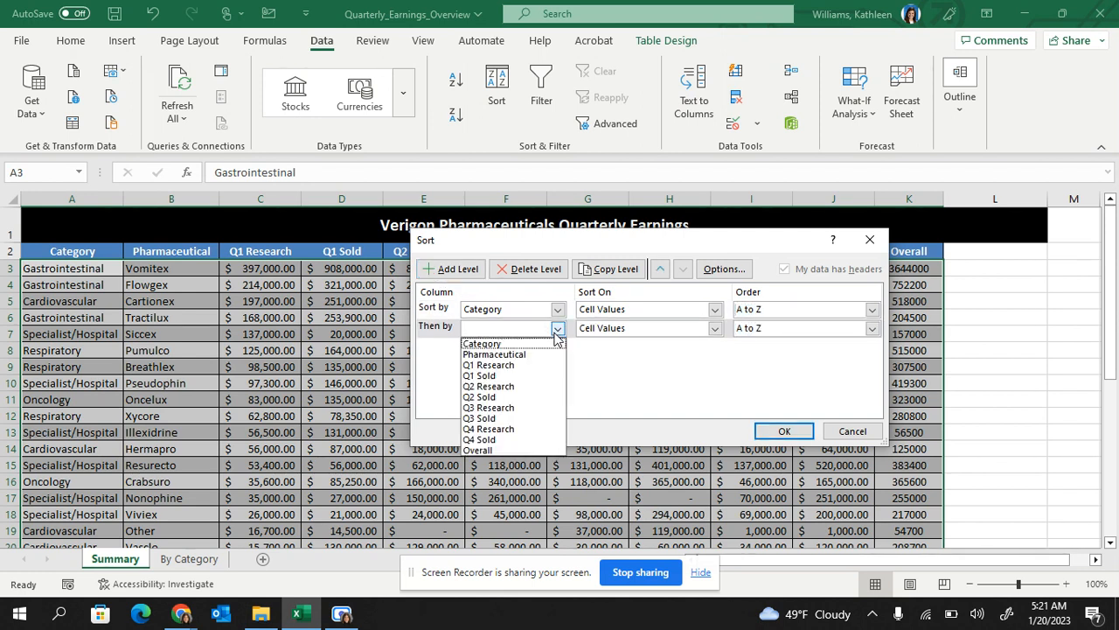
left_click(546, 352)
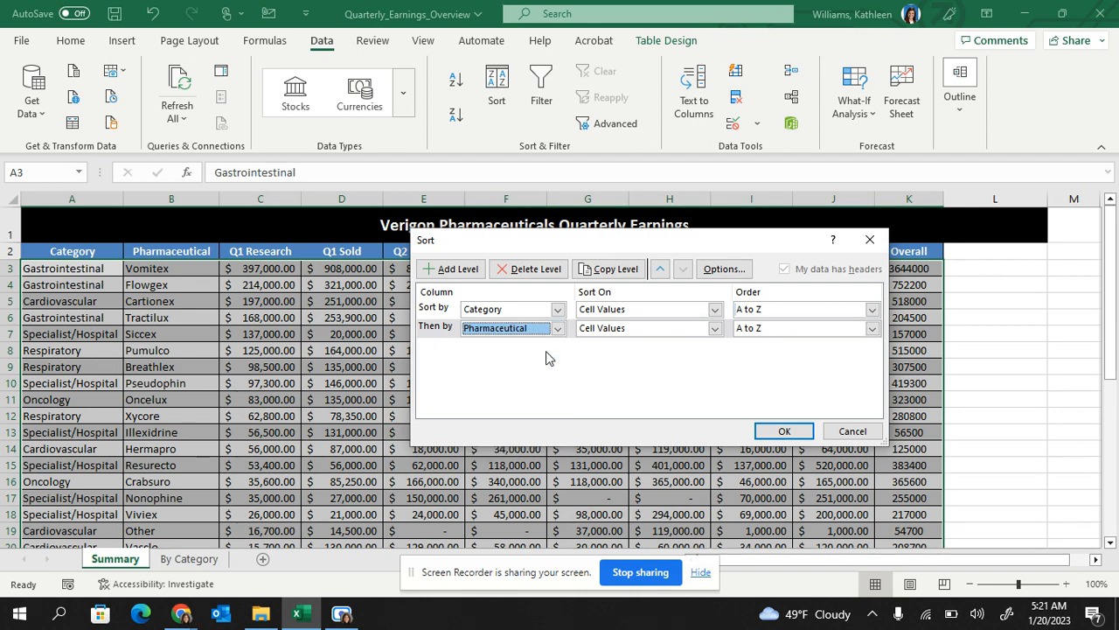
left_click(782, 432)
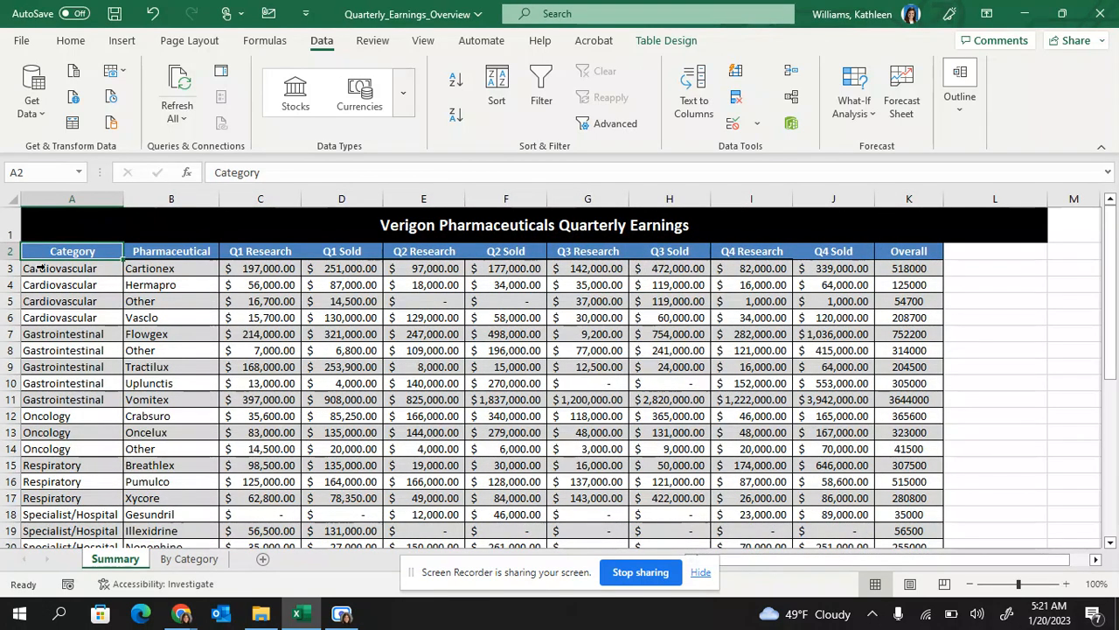
Select the Cardiovascular and Gastrointestinal category and drug-name cells in columns A and B
left_click_drag(69, 268, 64, 315)
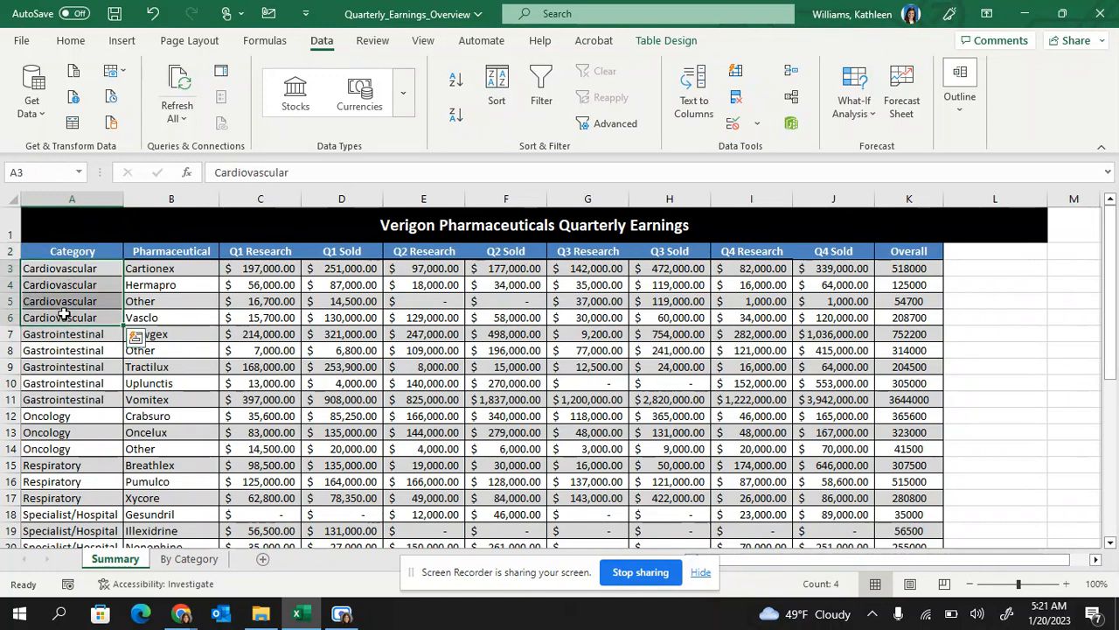
left_click_drag(160, 269, 158, 313)
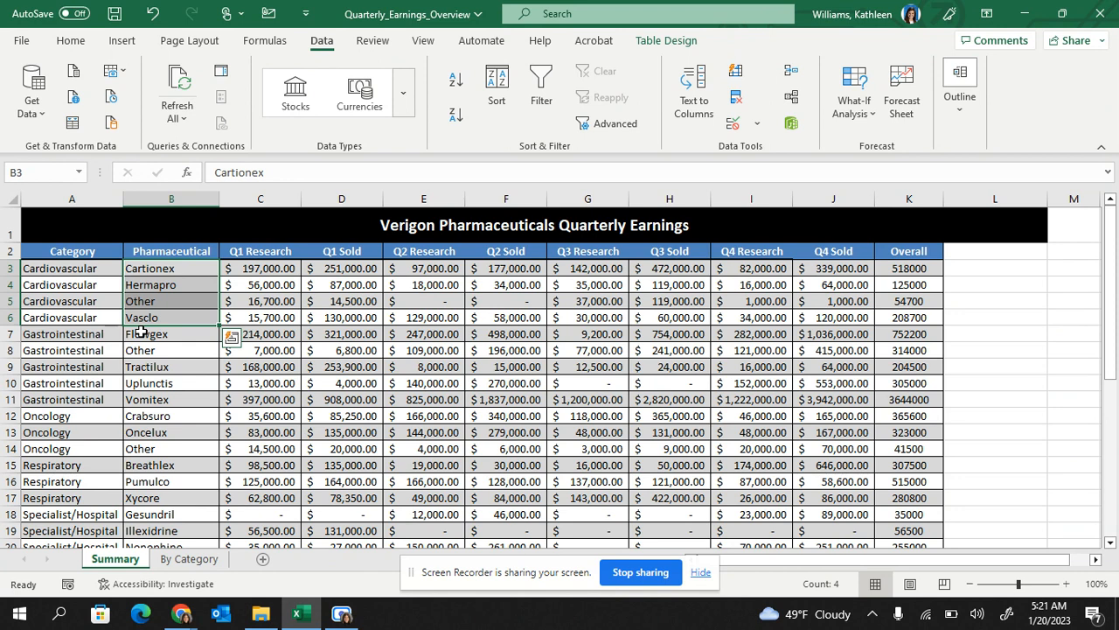
left_click_drag(68, 332, 68, 395)
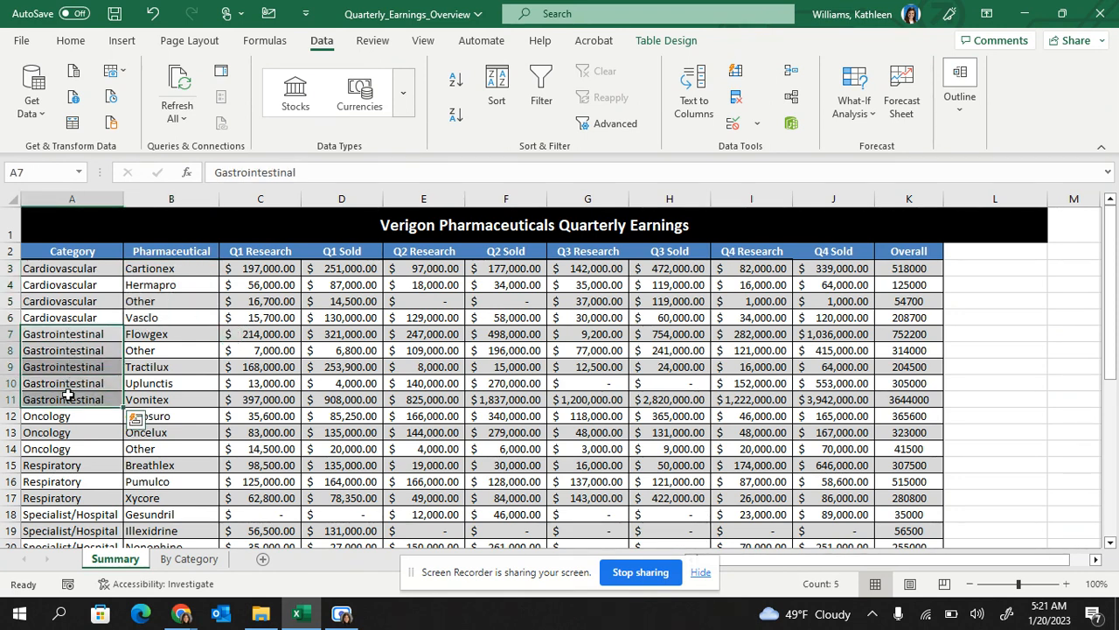
left_click_drag(186, 333, 178, 399)
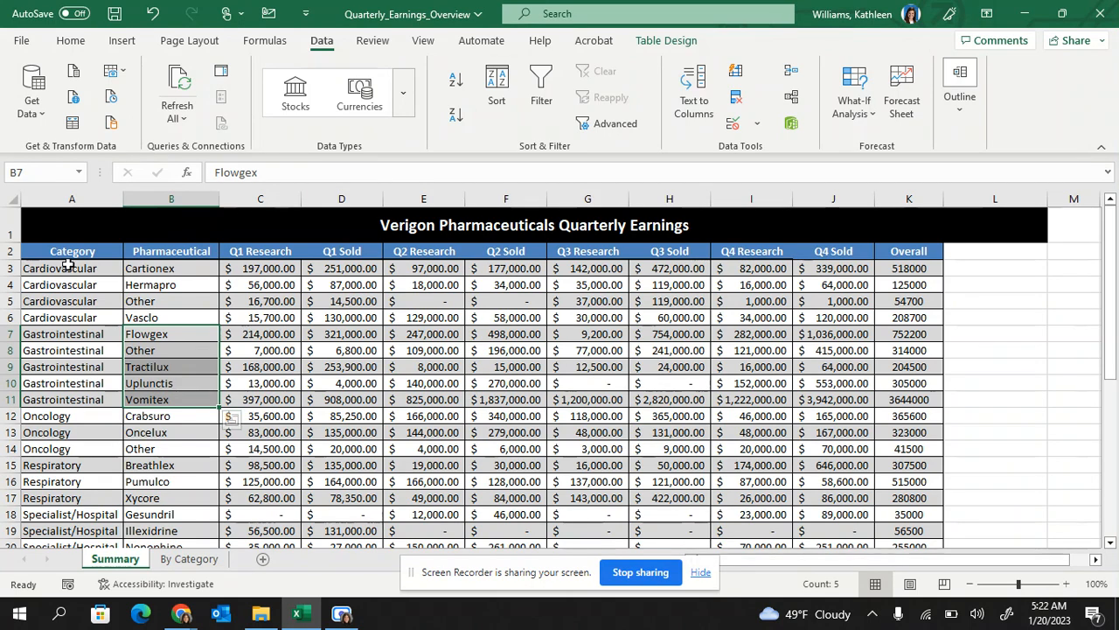
Select the entire earnings table from A2, then the merged title cell A1
left_click_drag(67, 260, 897, 525)
scroll(647, 333, "up", 3)
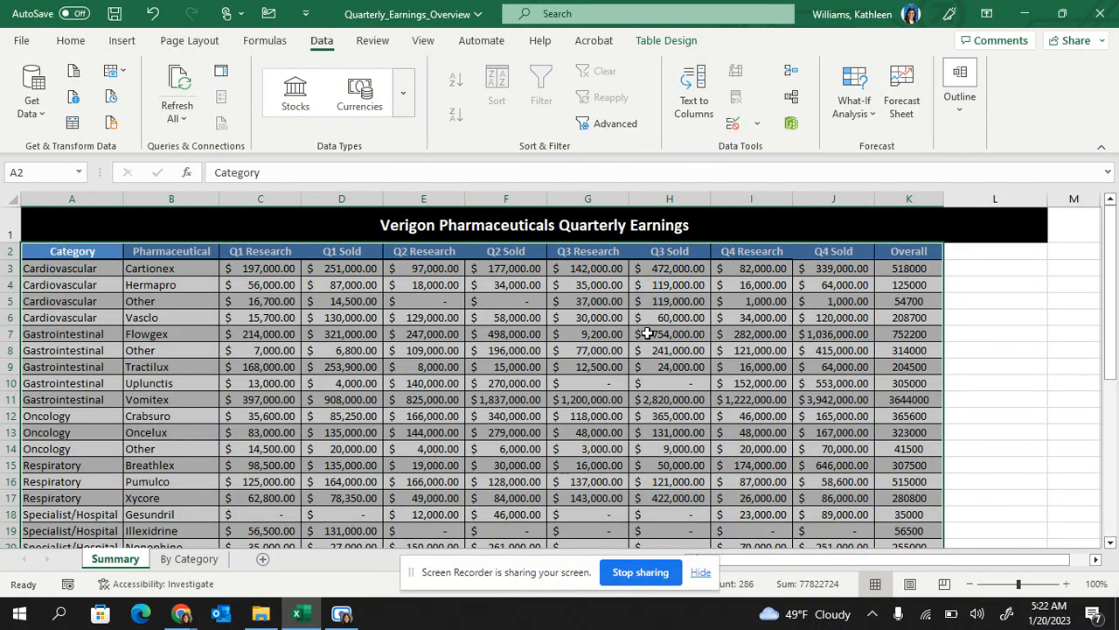
left_click(441, 224)
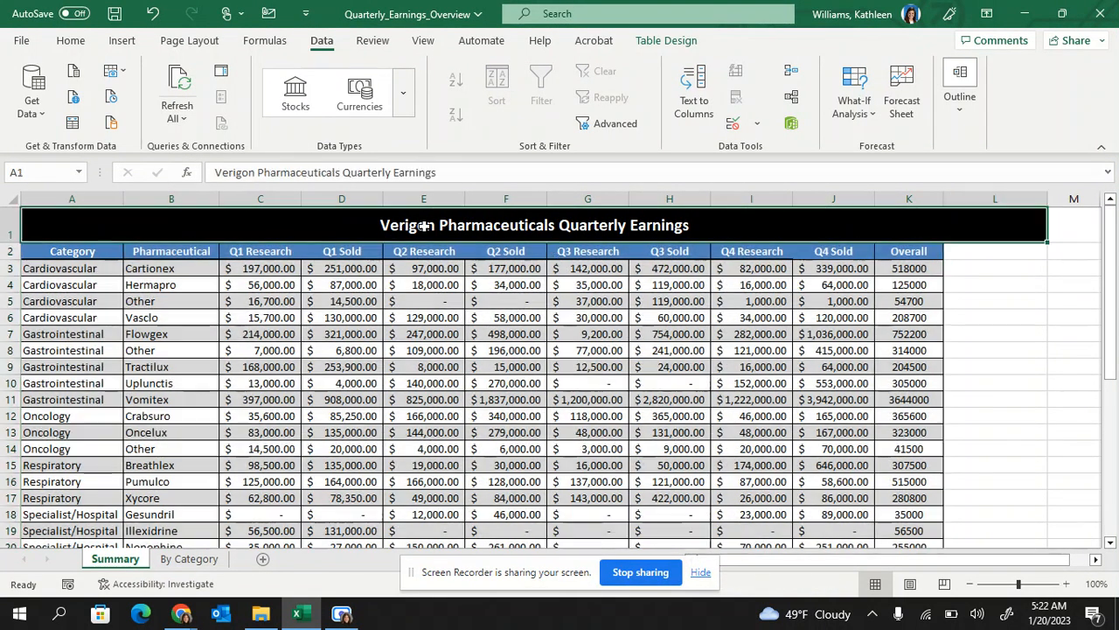
Add AutoFilter arrows to the table headers, working from cell D5
left_click(341, 297)
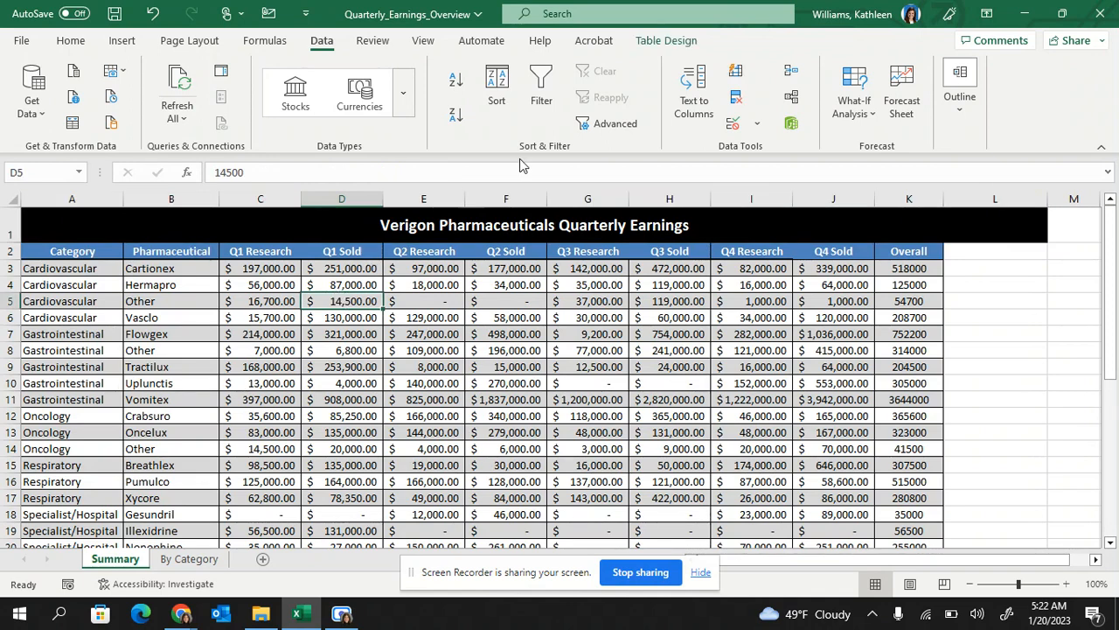
left_click(541, 88)
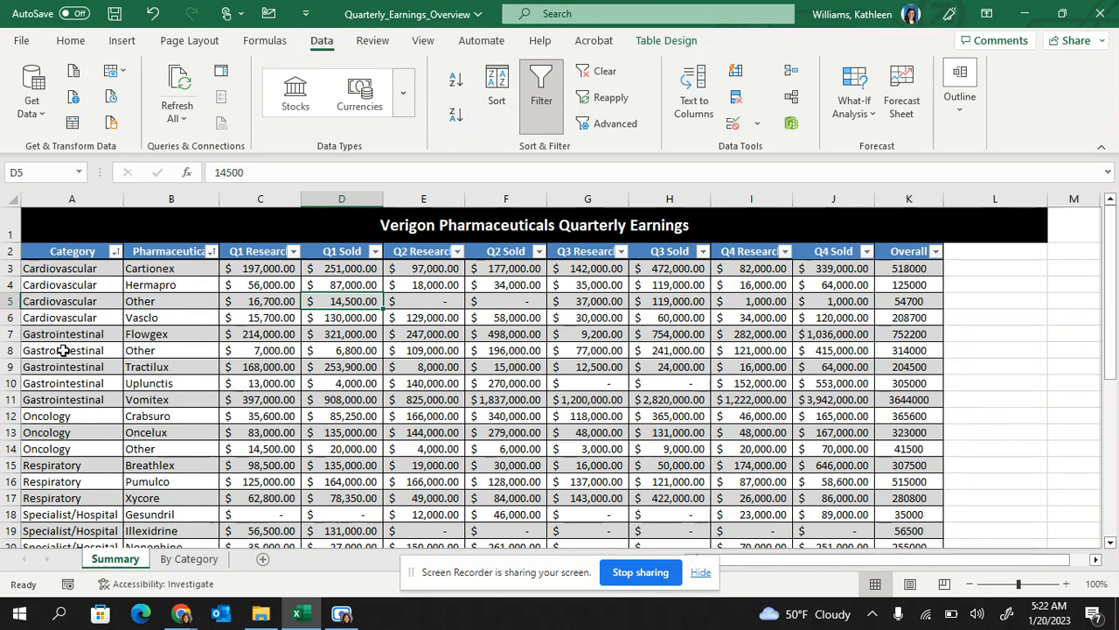
scroll(62, 347, "down", 7)
scroll(63, 349, "up", 7)
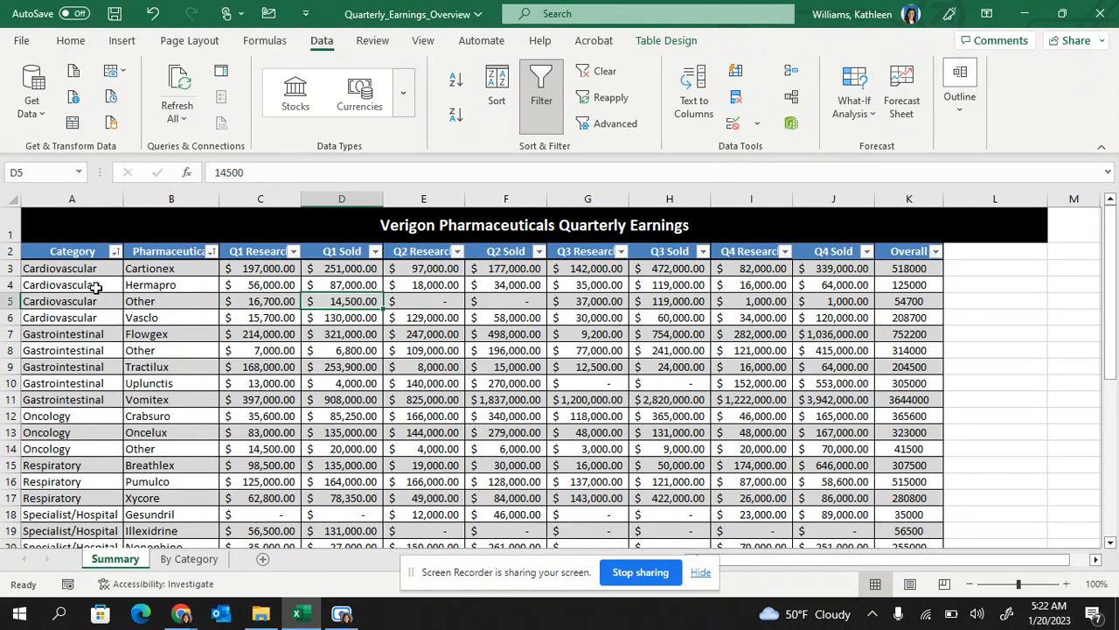
Filter the Category column to show only Cardiovascular rows
left_click(114, 252)
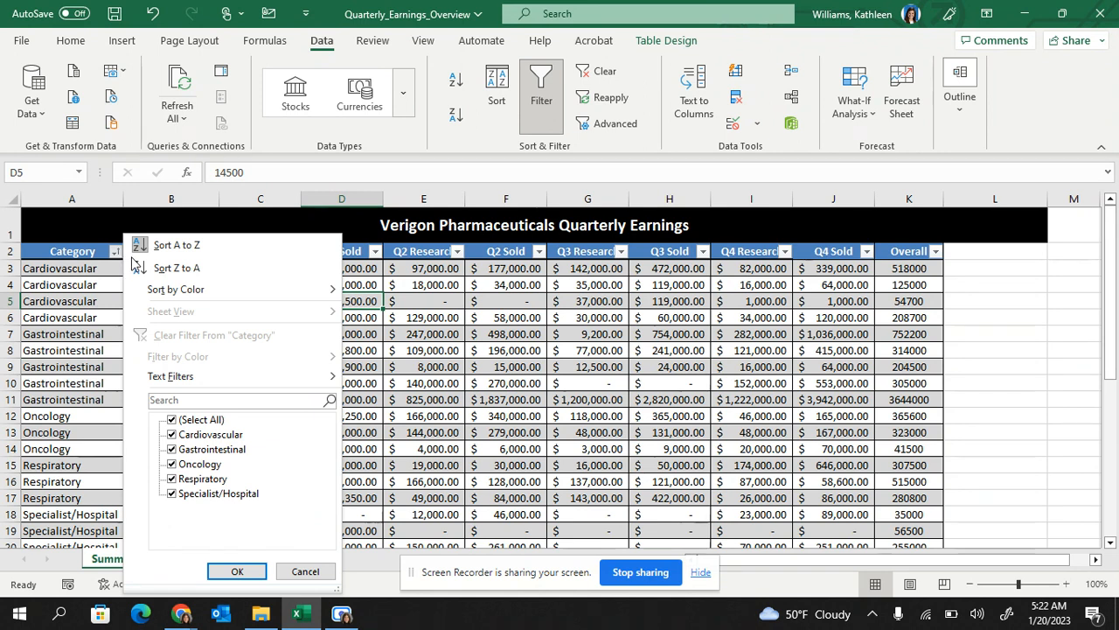
left_click(172, 420)
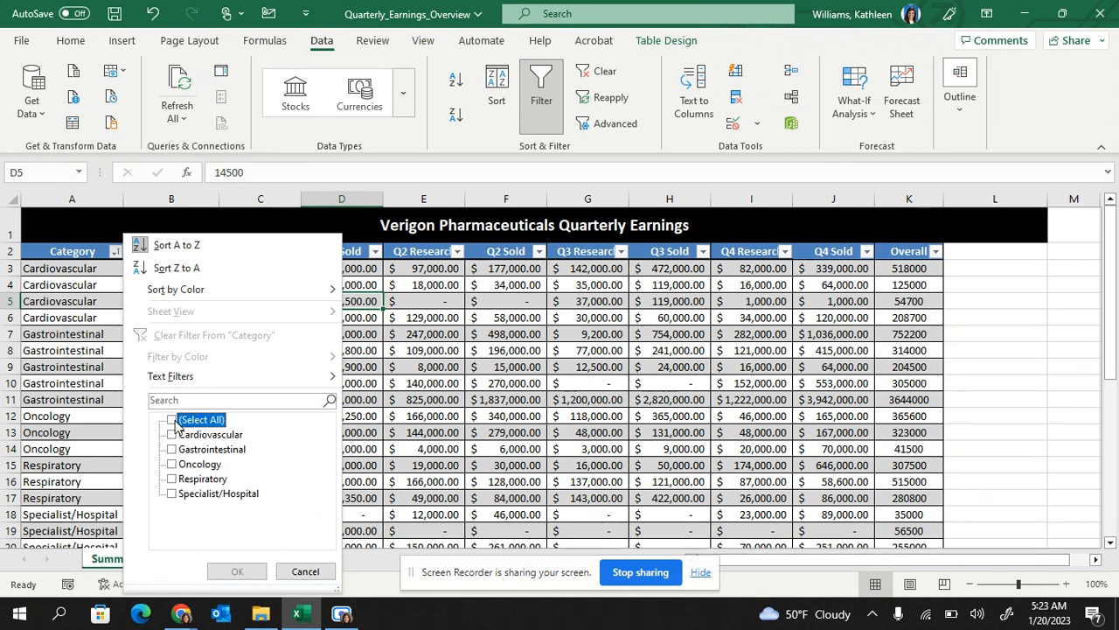
left_click(173, 420)
left_click(172, 419)
left_click(174, 434)
left_click(237, 571)
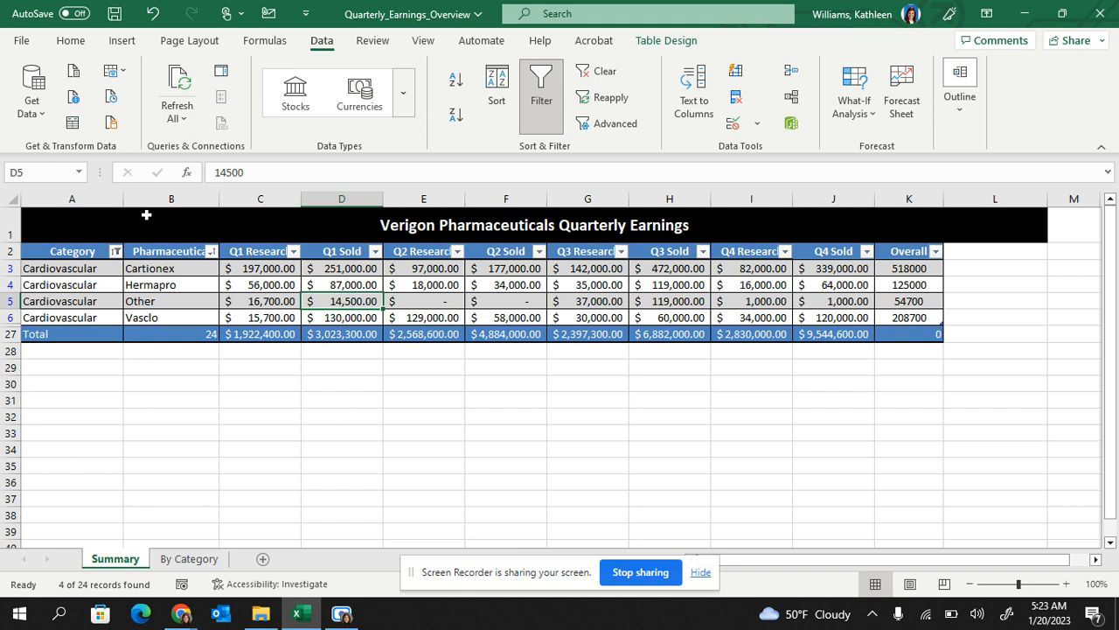
Show all categories again and bring up the Pharmaceutical filter choices
left_click(116, 251)
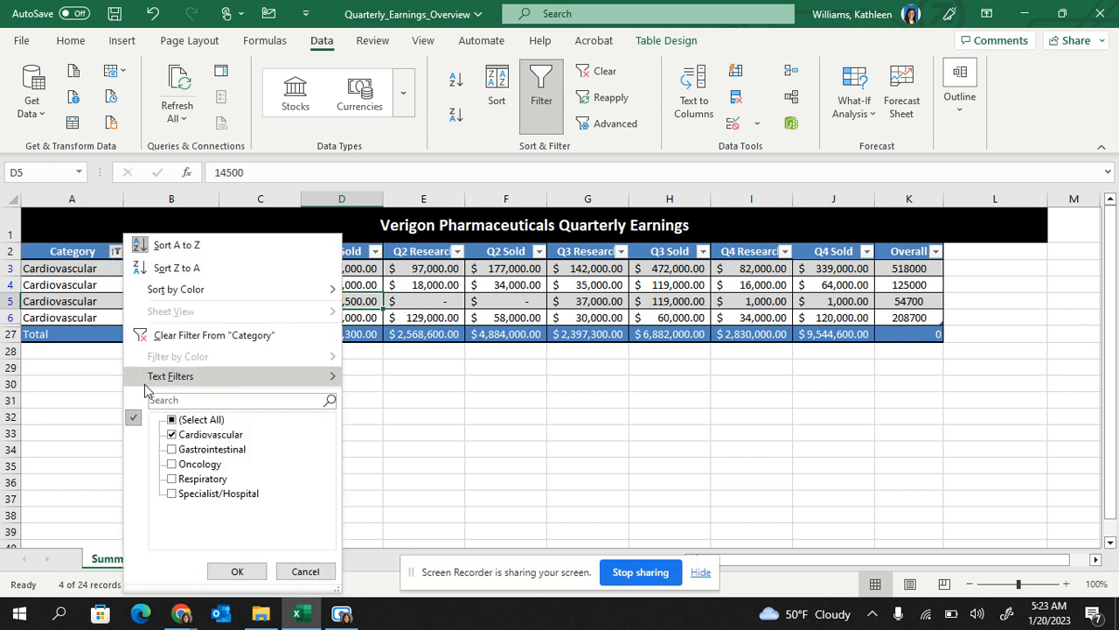
left_click(172, 421)
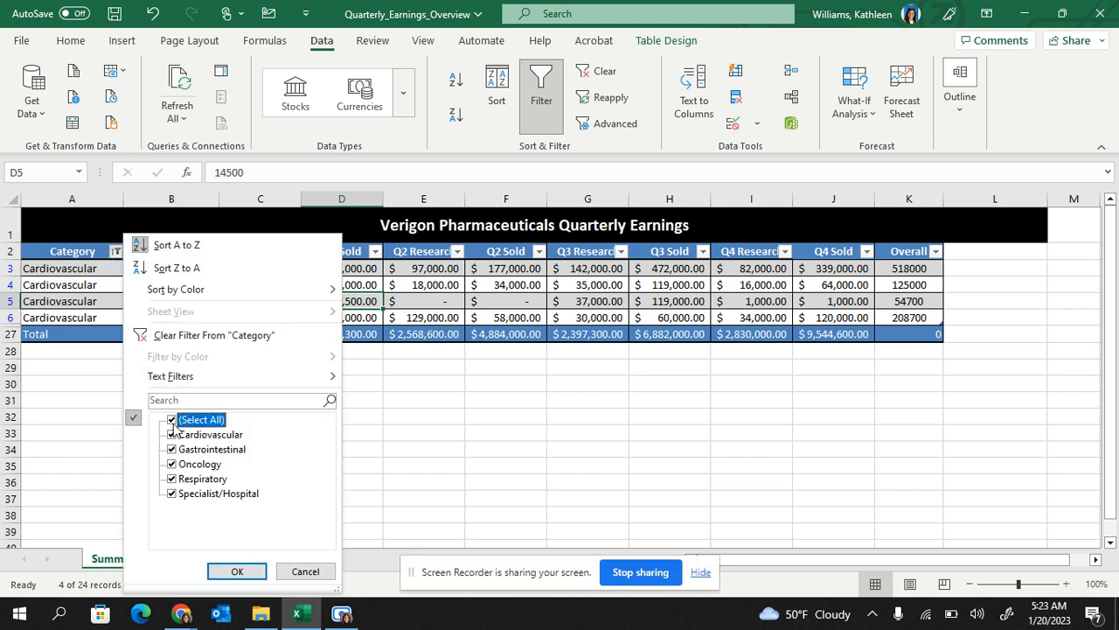
left_click(240, 571)
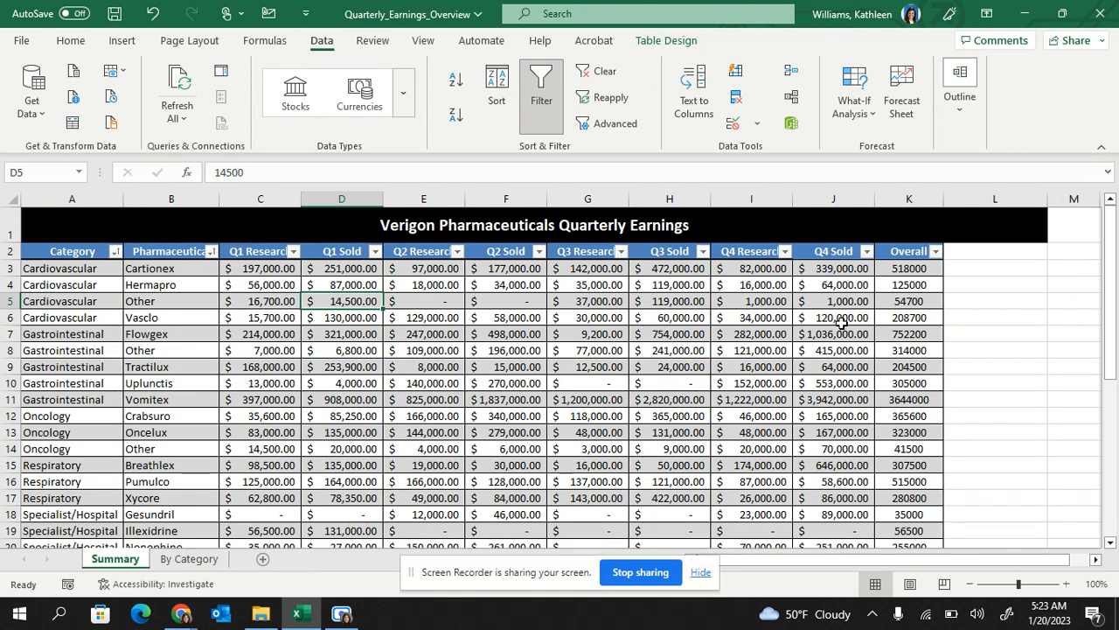
left_click(211, 251)
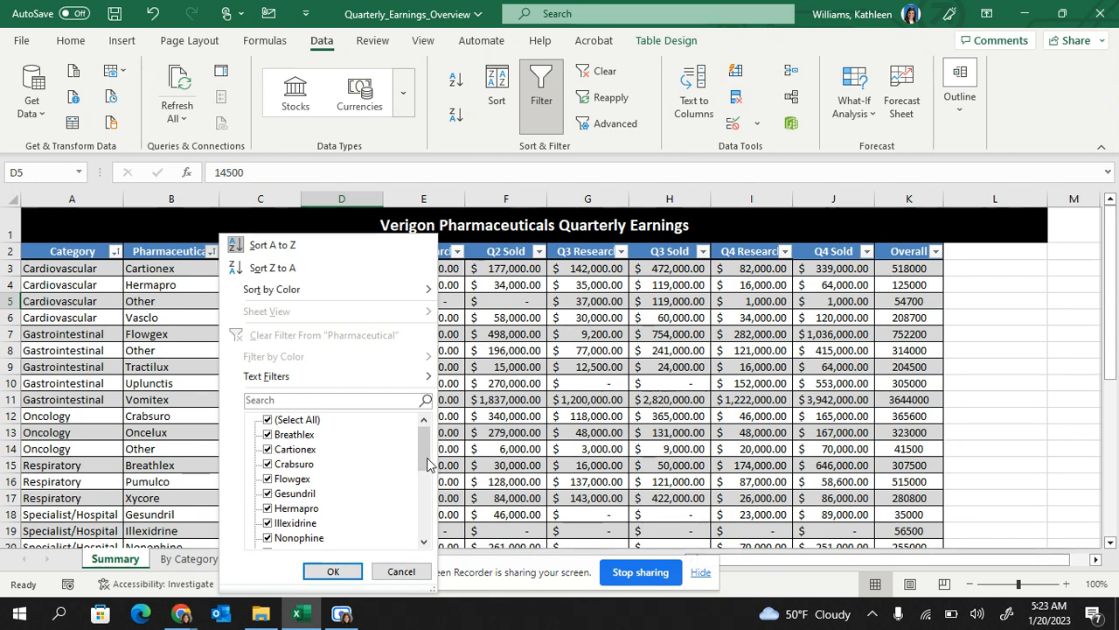
left_click_drag(425, 460, 439, 399)
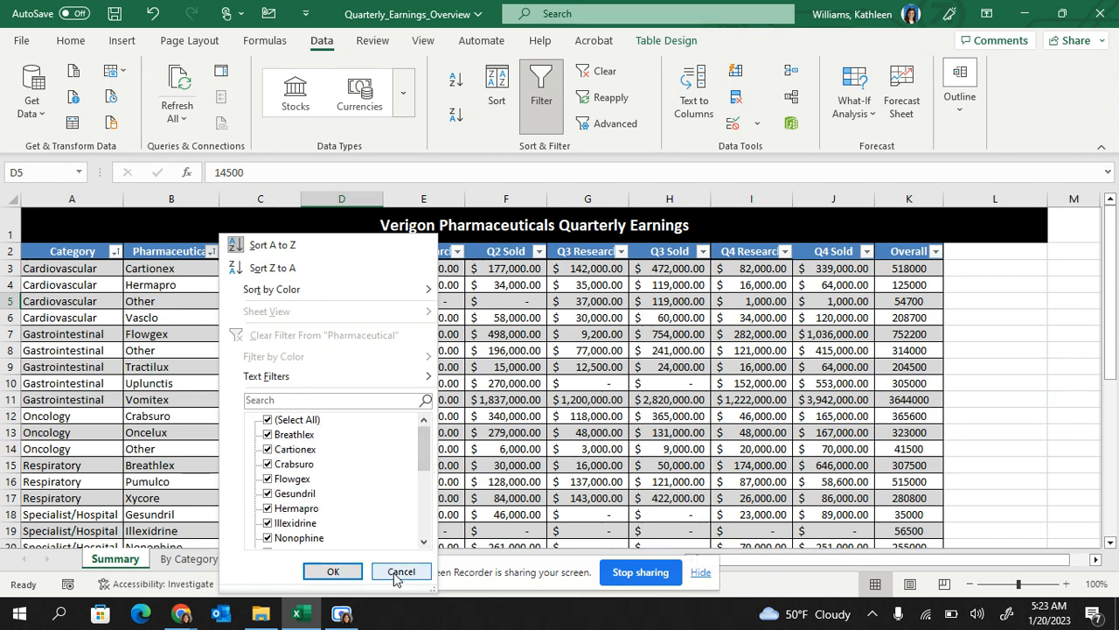
Filter Pharmaceutical to Breathlex only, then re-check Select All to show every drug
left_click(268, 419)
left_click(268, 434)
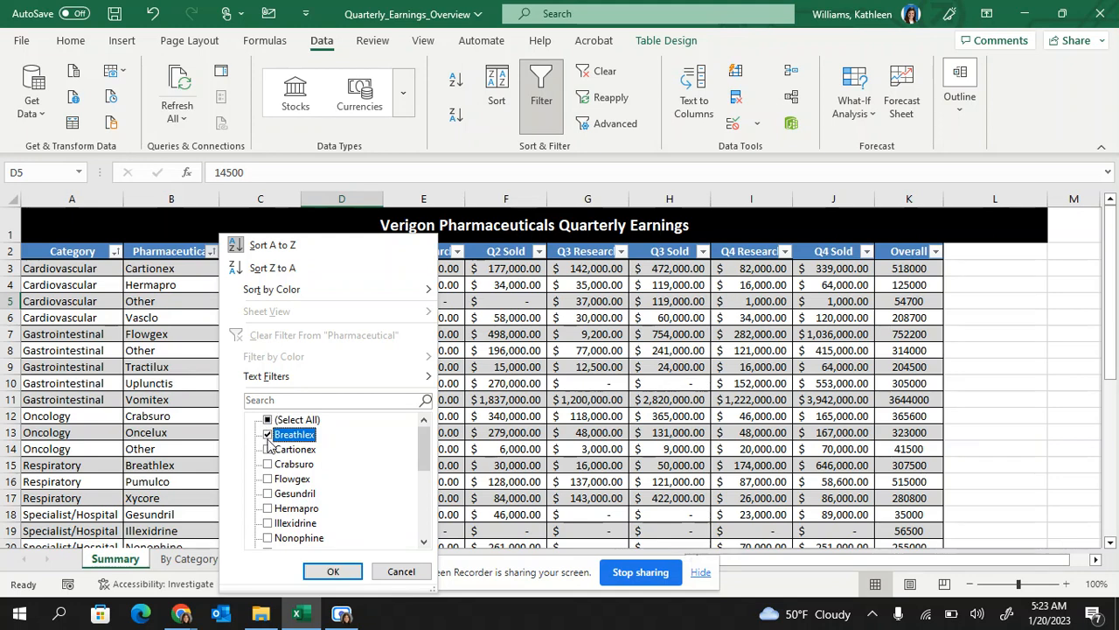
left_click(341, 571)
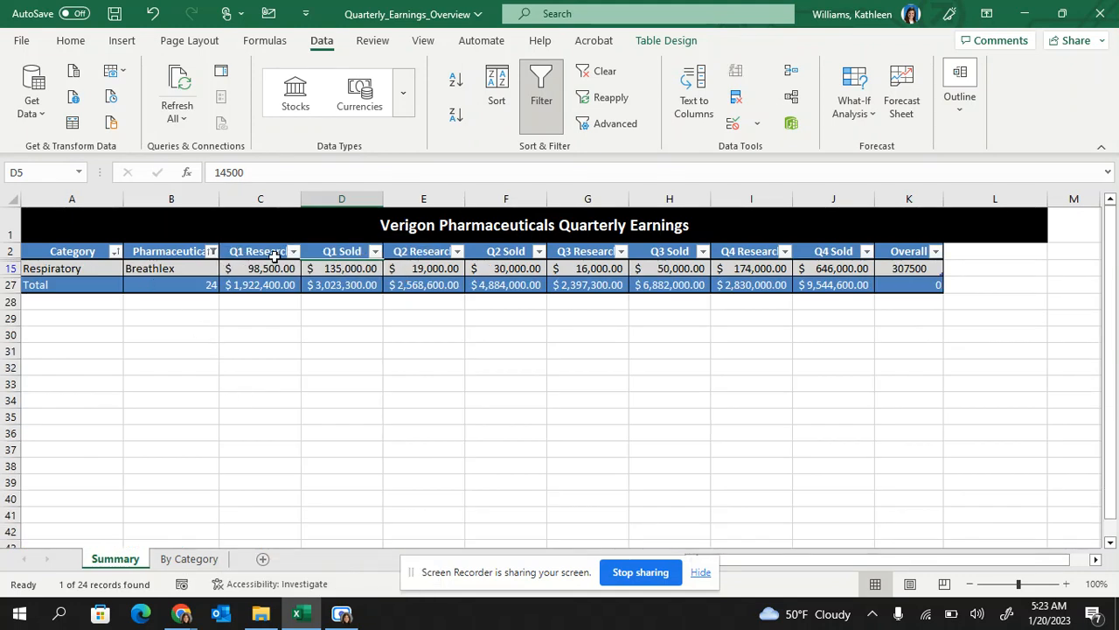
left_click(211, 252)
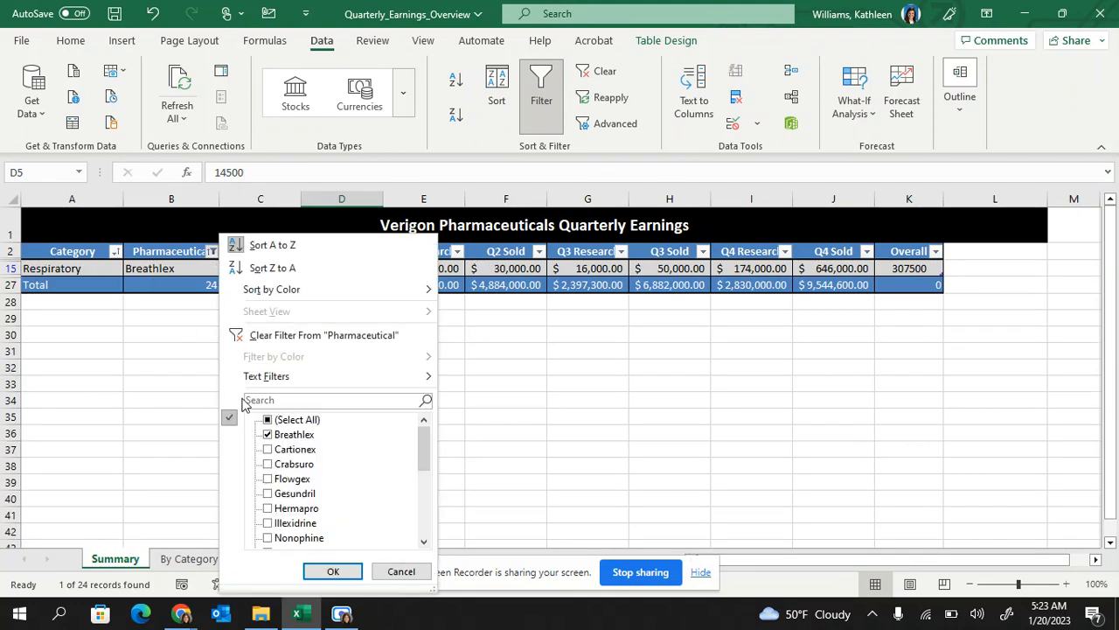
left_click(276, 422)
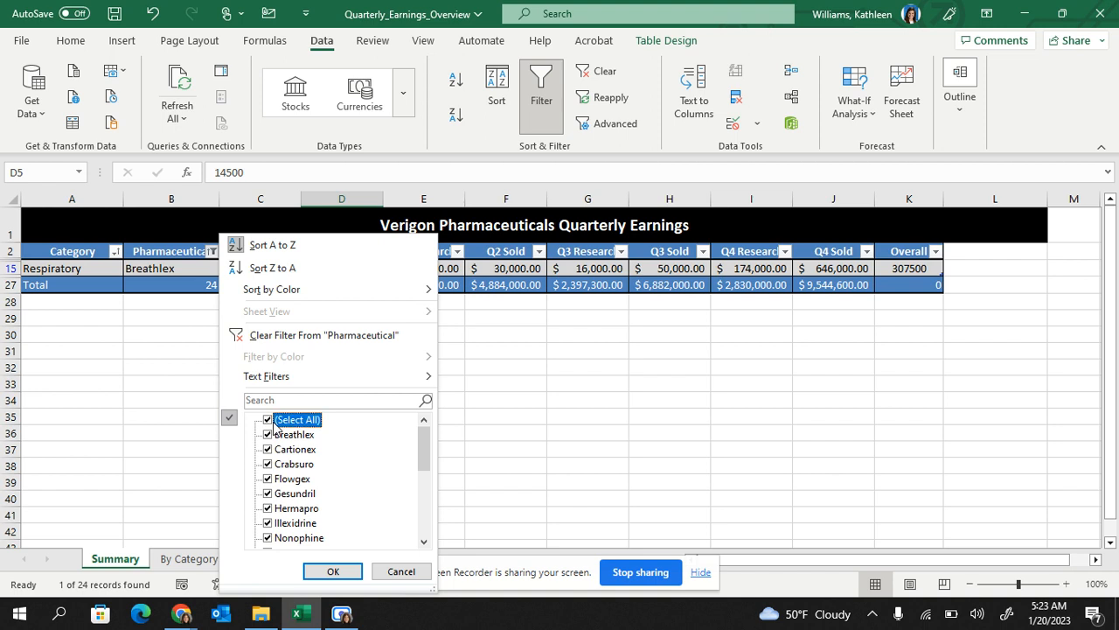
left_click(333, 571)
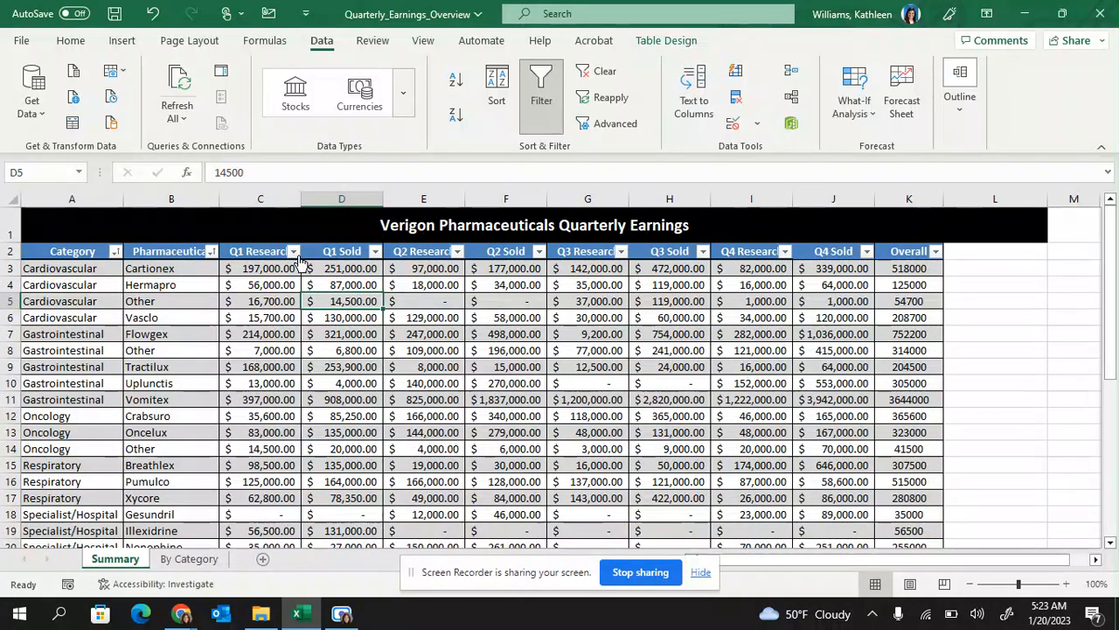
Apply an Above Average number filter to Q1 Sold, leaving 10 of 24 records
left_click(375, 252)
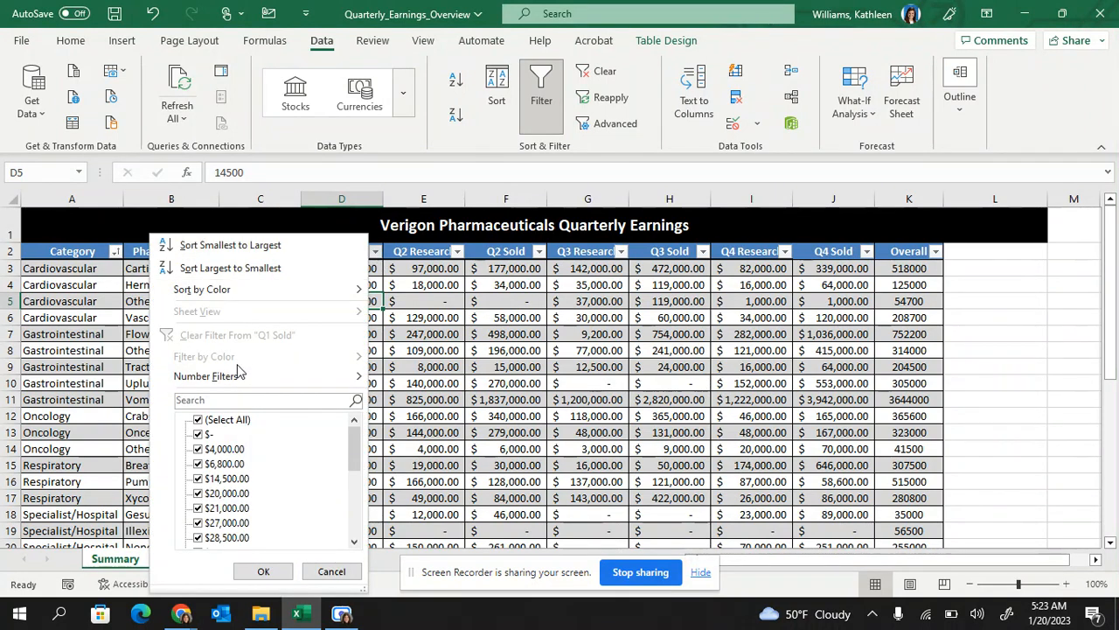
mouse_move(236, 383)
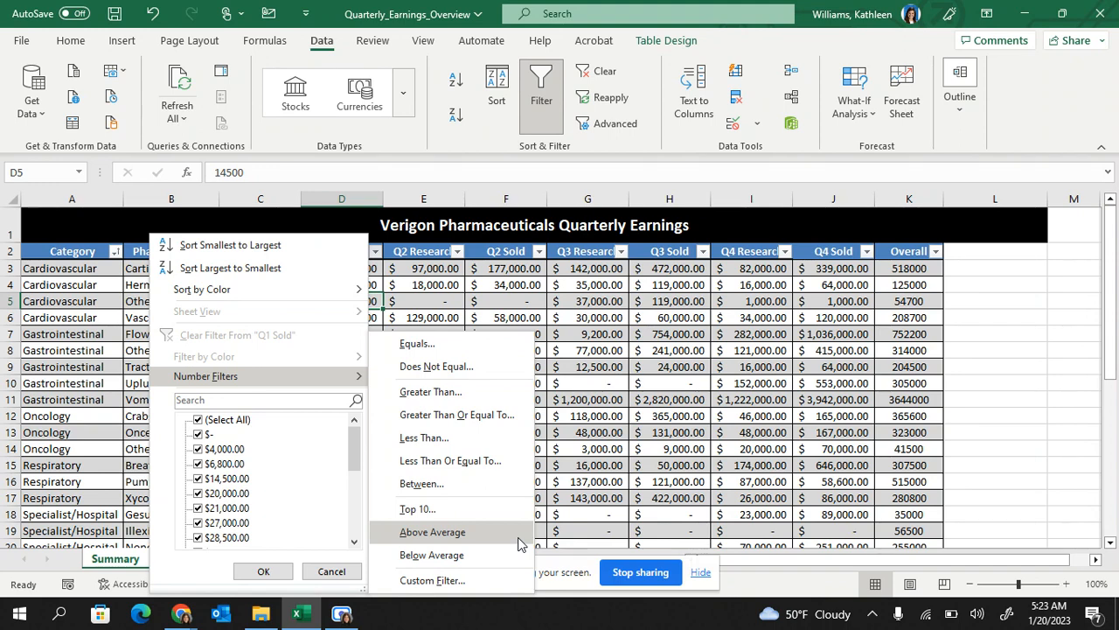
left_click(431, 297)
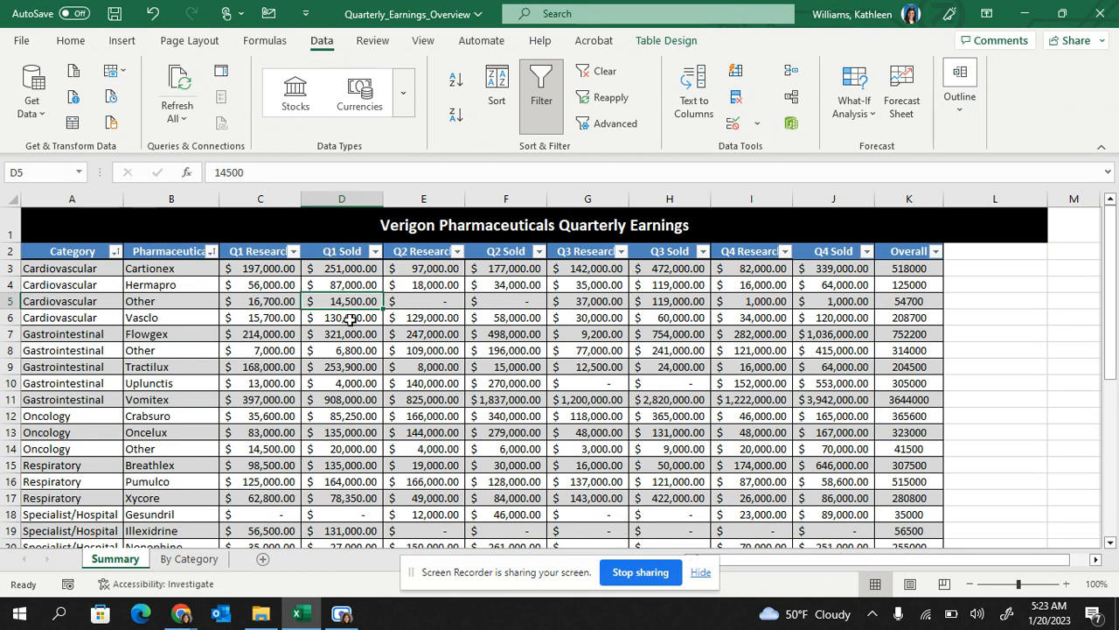
left_click(375, 253)
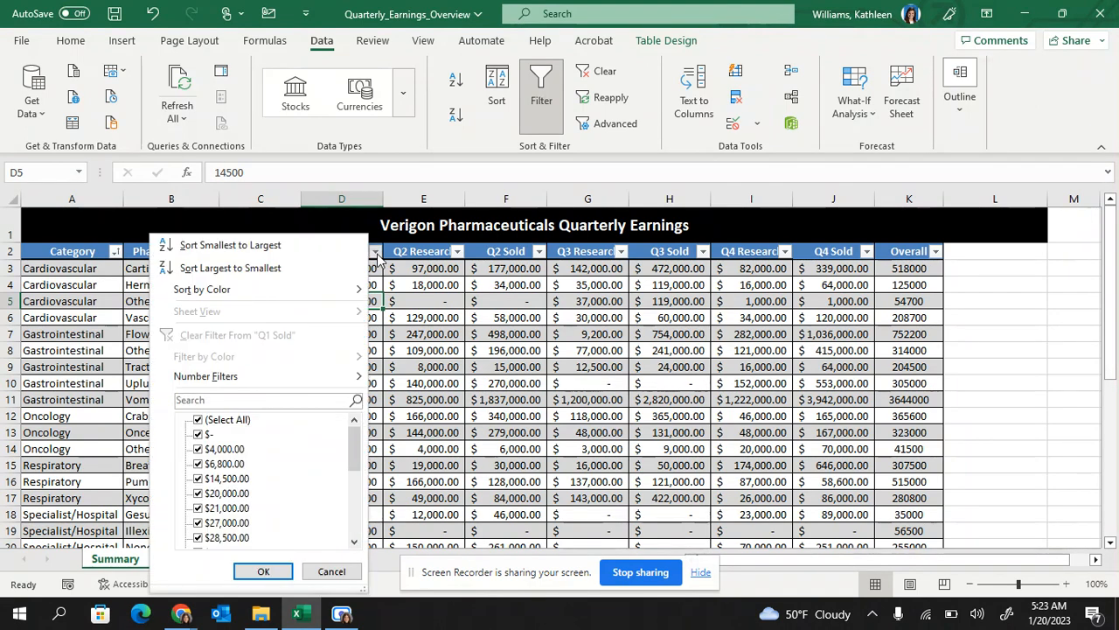
mouse_move(298, 377)
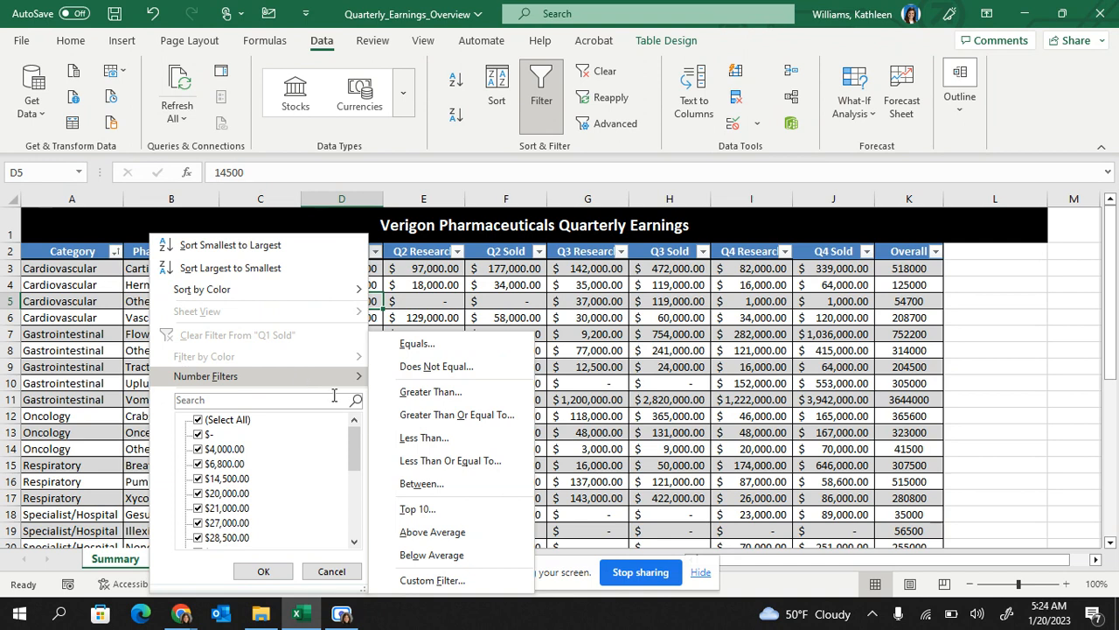
left_click(426, 536)
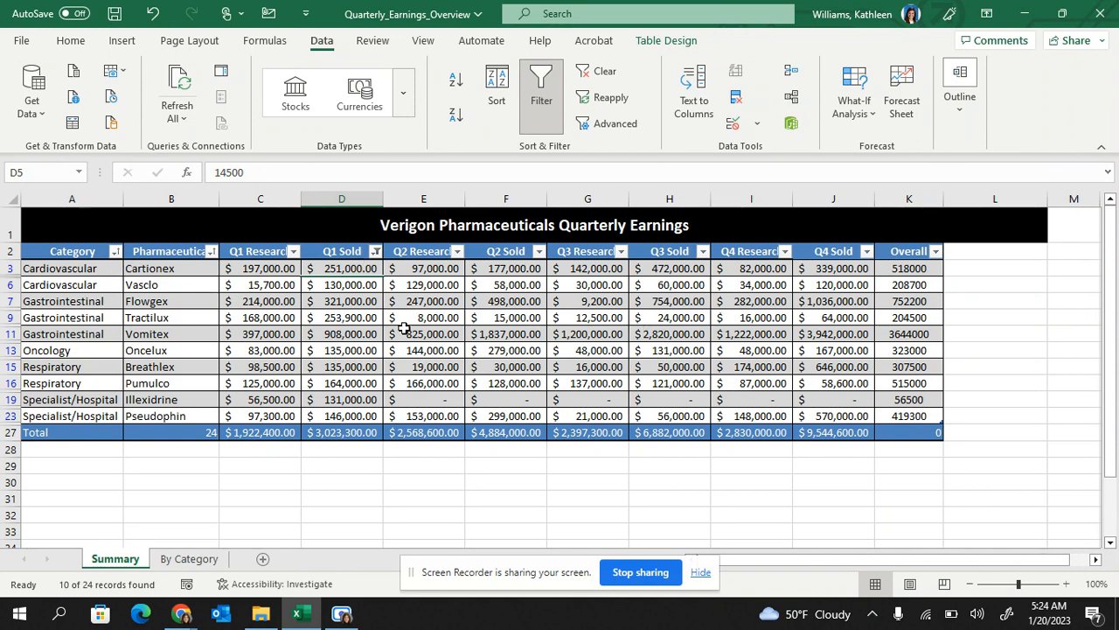
left_click(375, 251)
mouse_move(300, 385)
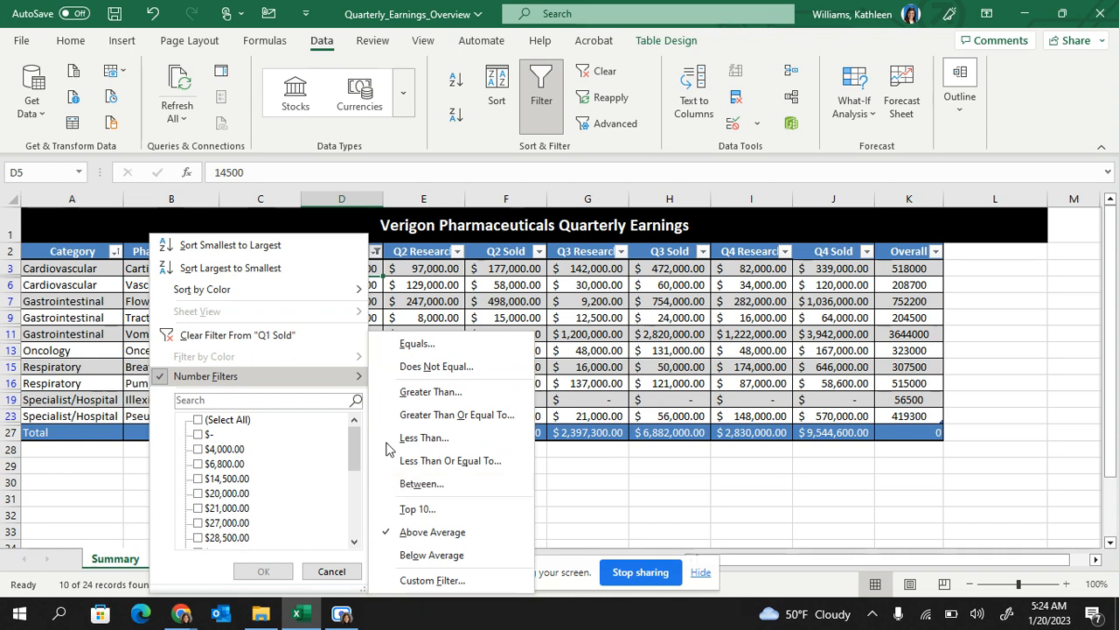
Clear the Q1 Sold filter, leaving the Q1 Research filter unchanged
left_click(252, 335)
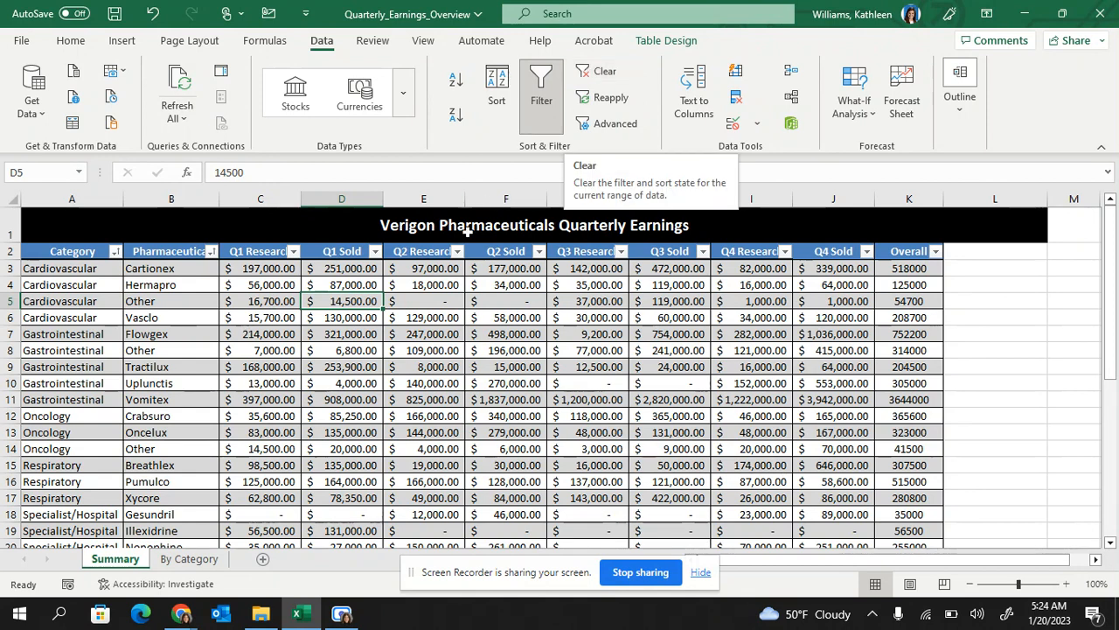
left_click(294, 253)
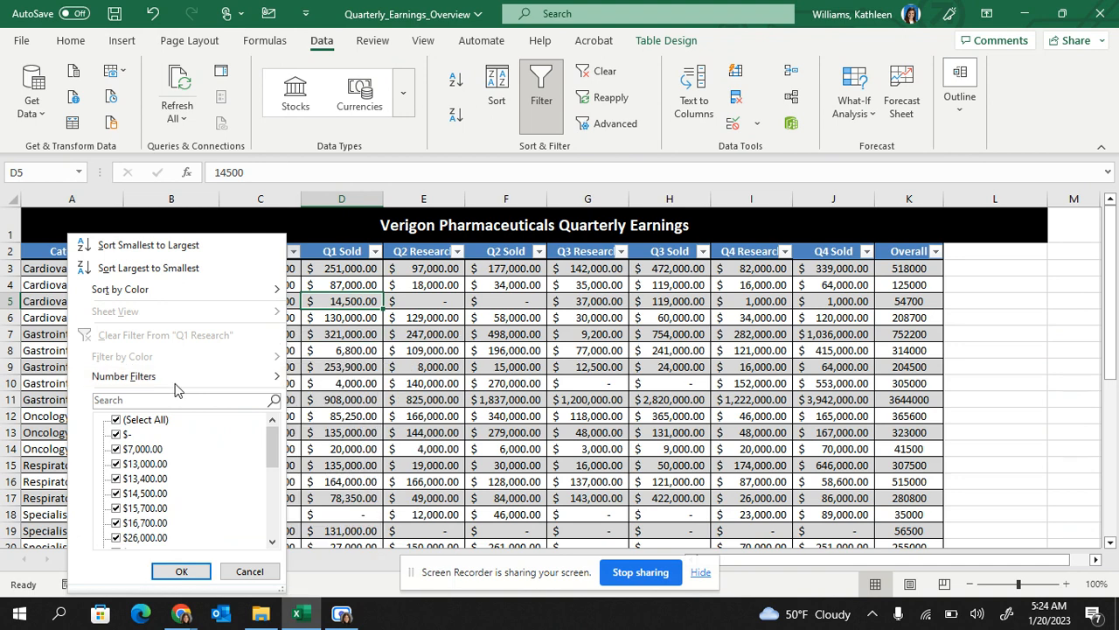
mouse_move(174, 376)
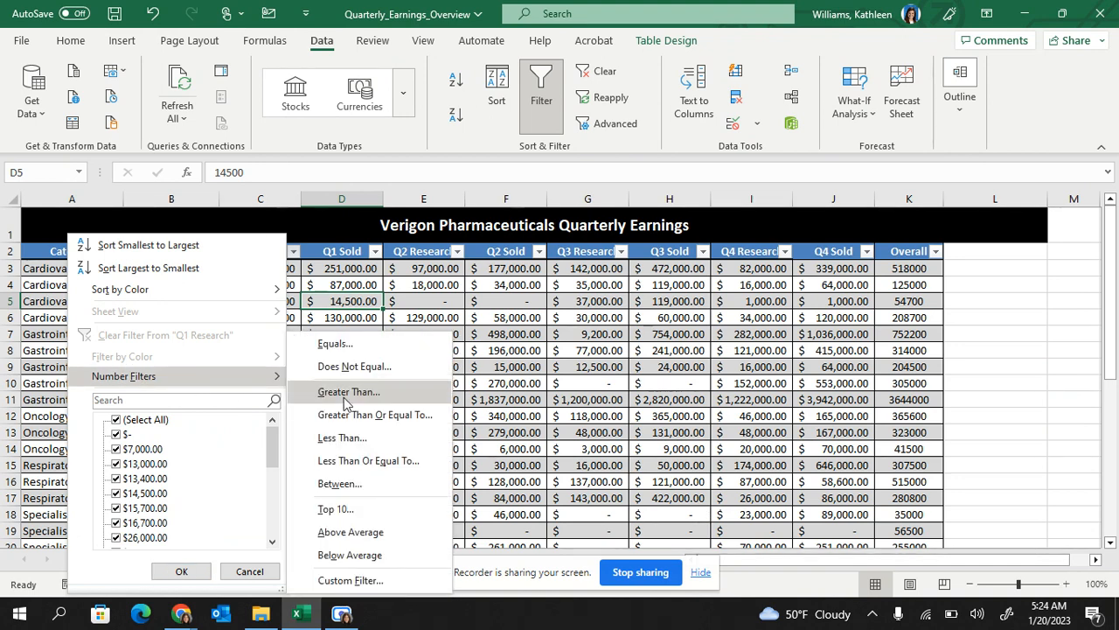
left_click(411, 285)
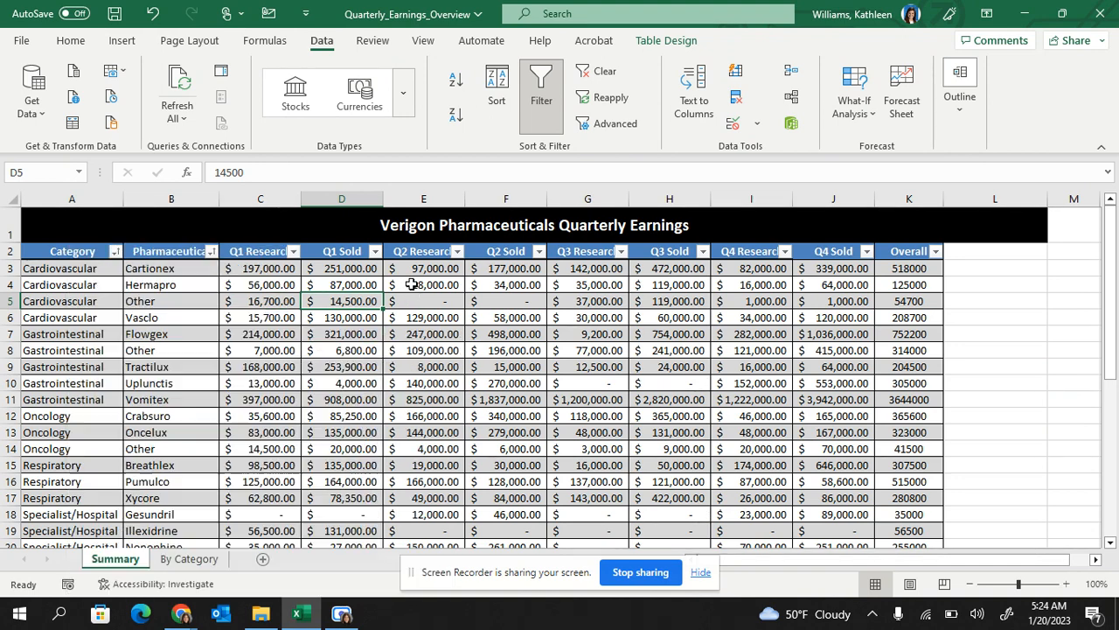
left_click(294, 254)
key("Escape")
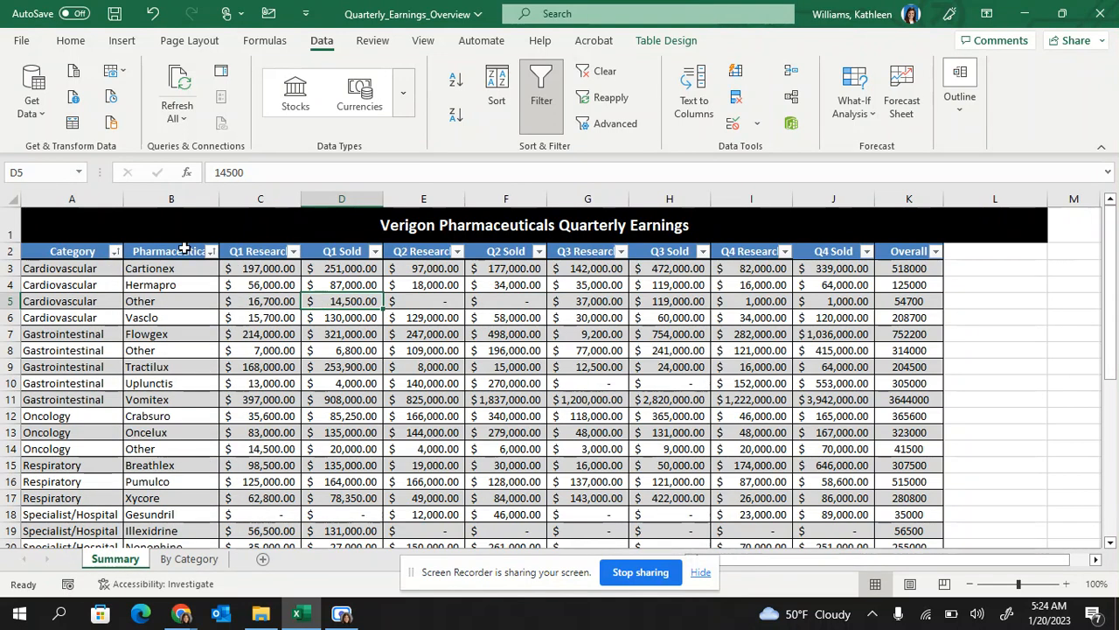
Filter the Category column to show only Oncology rows
left_click(114, 252)
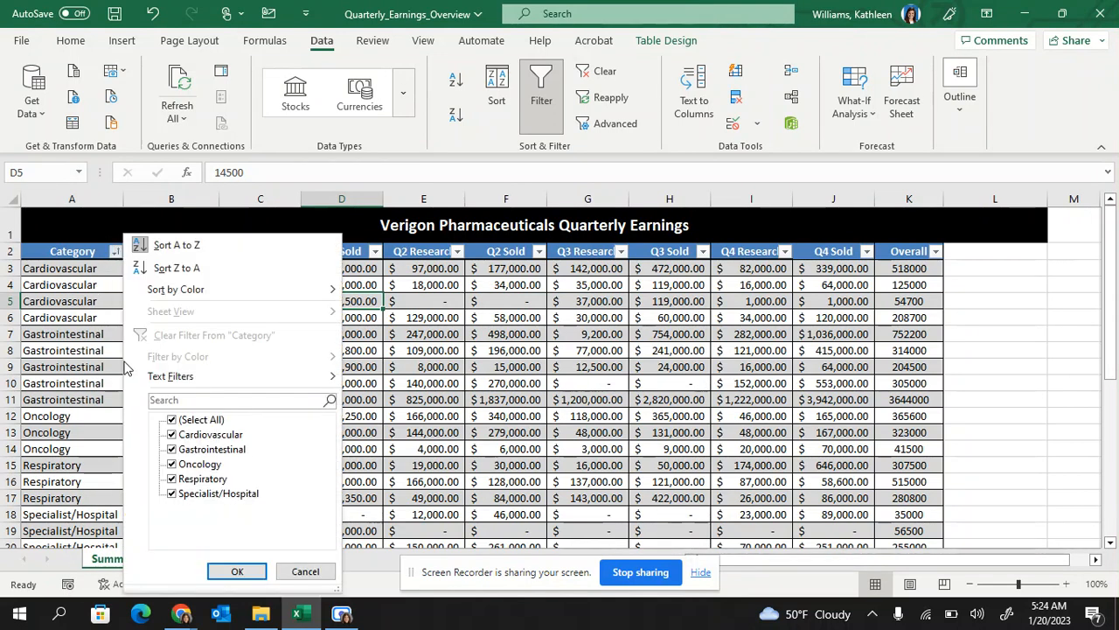
left_click(171, 420)
left_click(172, 463)
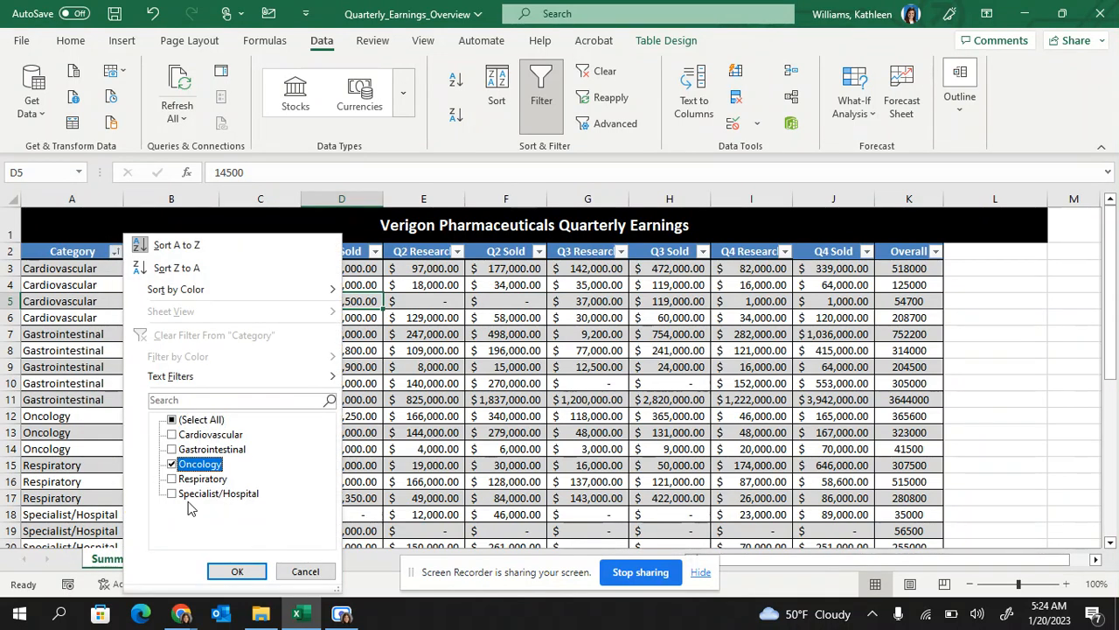
left_click(230, 570)
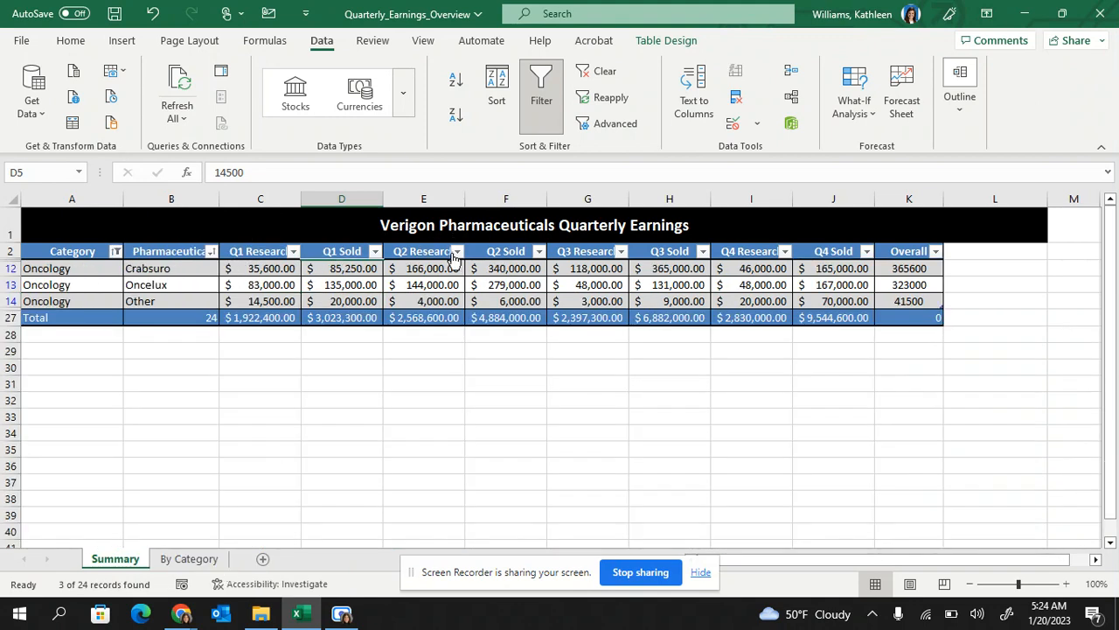
Narrow the Pharmaceutical filter to just Other, leaving 1 of 24 records
left_click(211, 252)
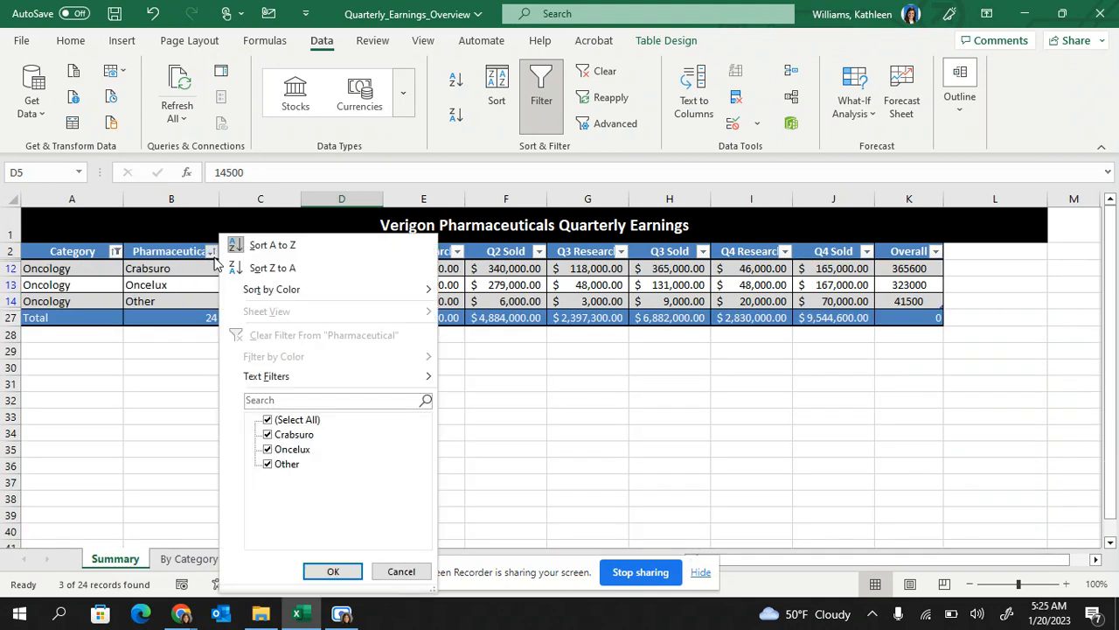
left_click(266, 419)
left_click(267, 464)
left_click(333, 572)
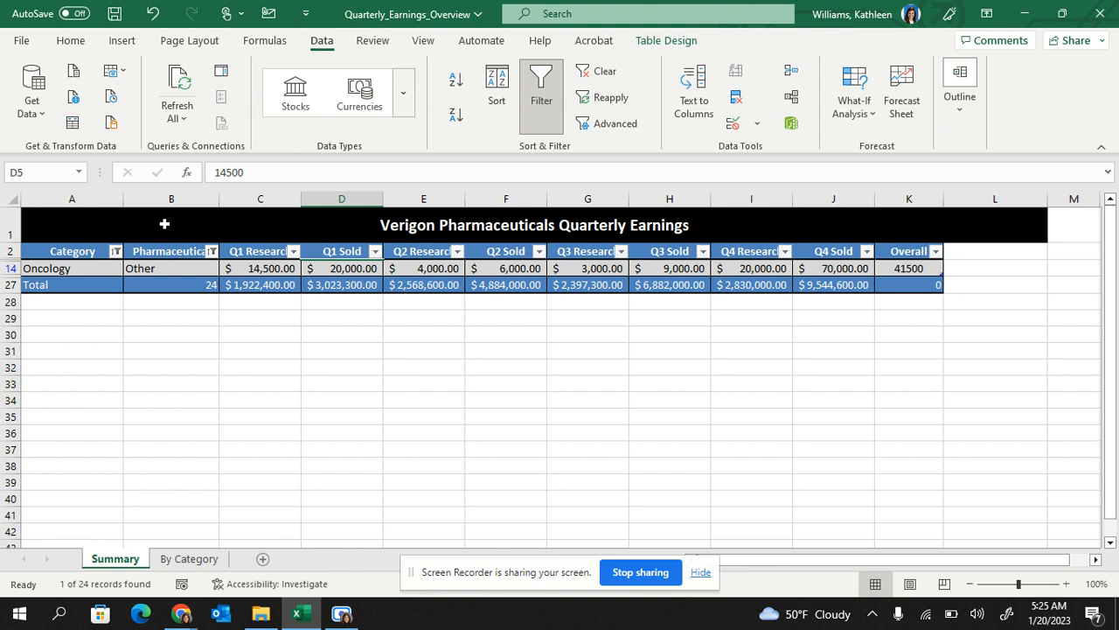
Clear all filters so every row shows, then glance at the Pharmaceutical filter options
left_click(602, 73)
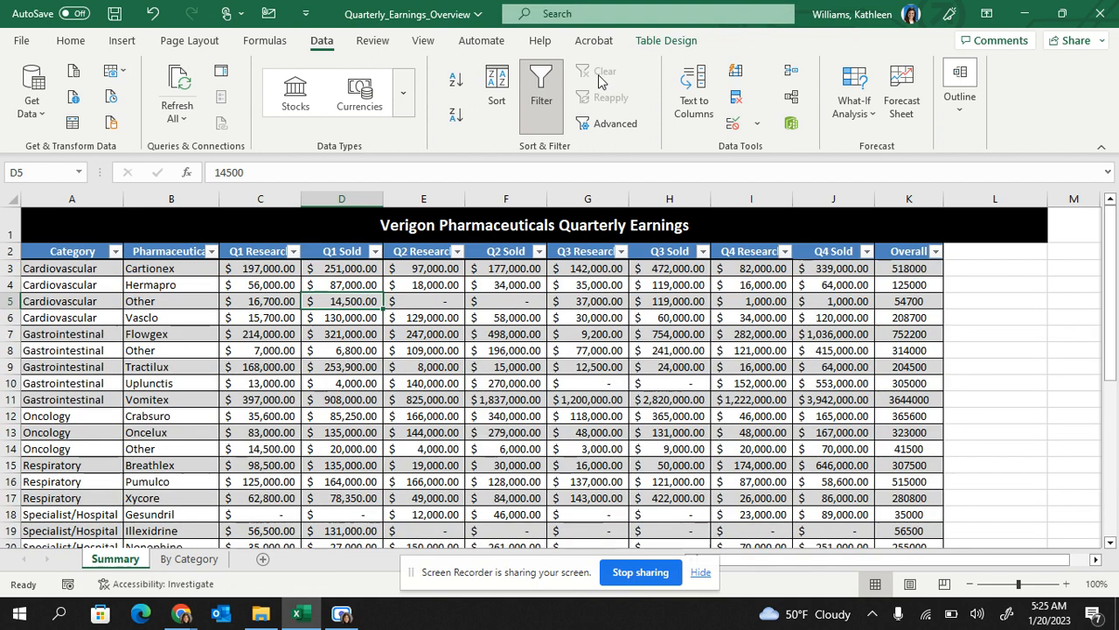
left_click(210, 251)
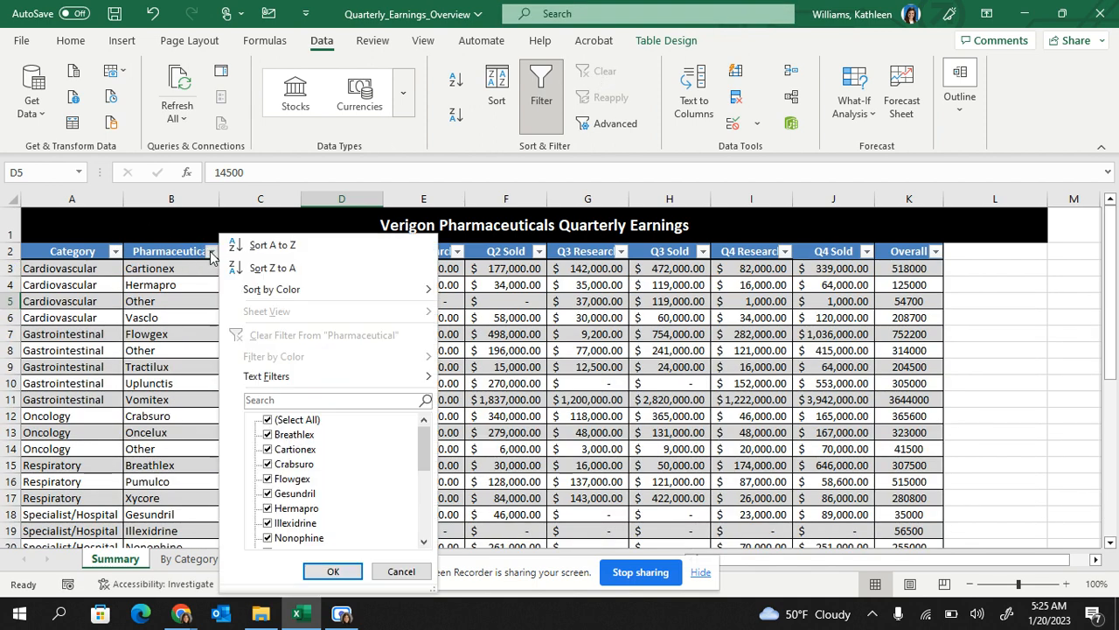
mouse_move(297, 377)
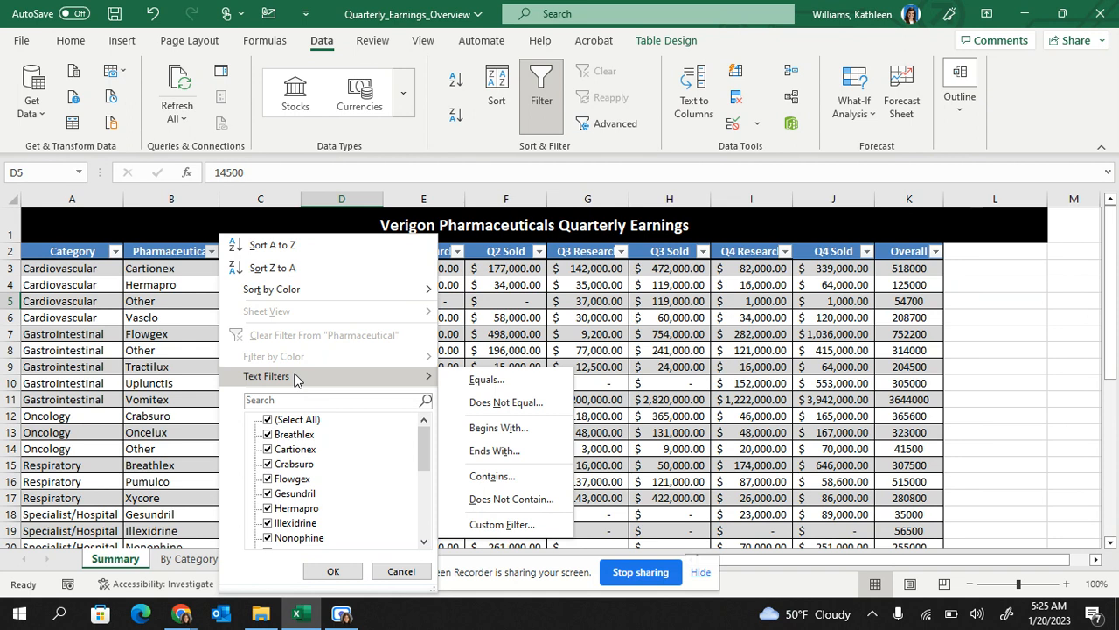
left_click(497, 325)
Look over the Q1 Sold filter options, then bring up the Pharmaceutical Text Filters submenu
left_click(375, 251)
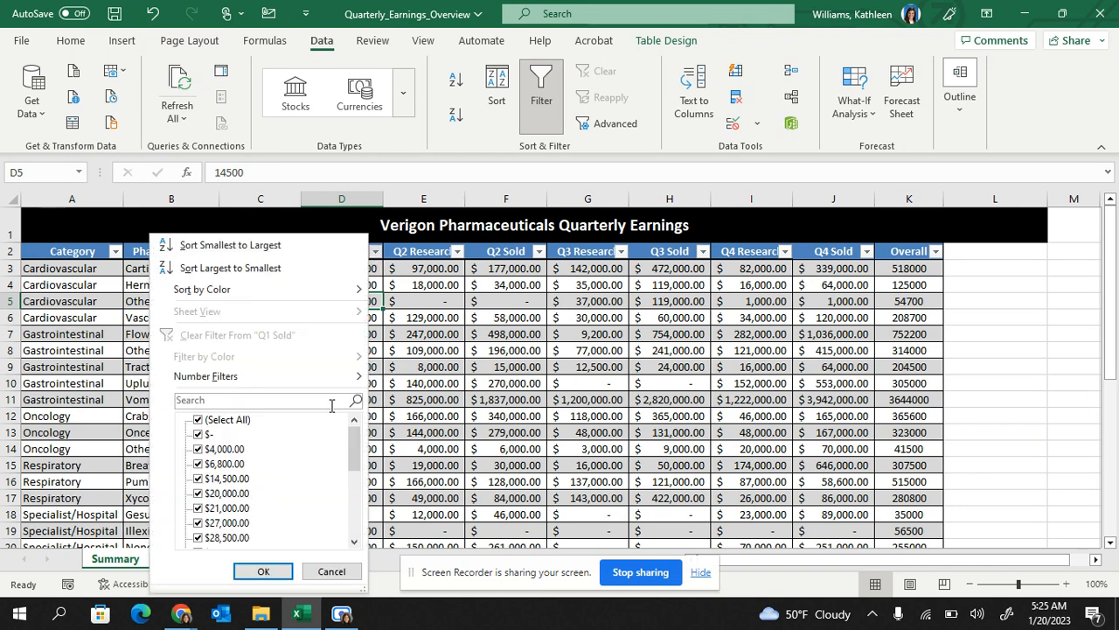
mouse_move(313, 376)
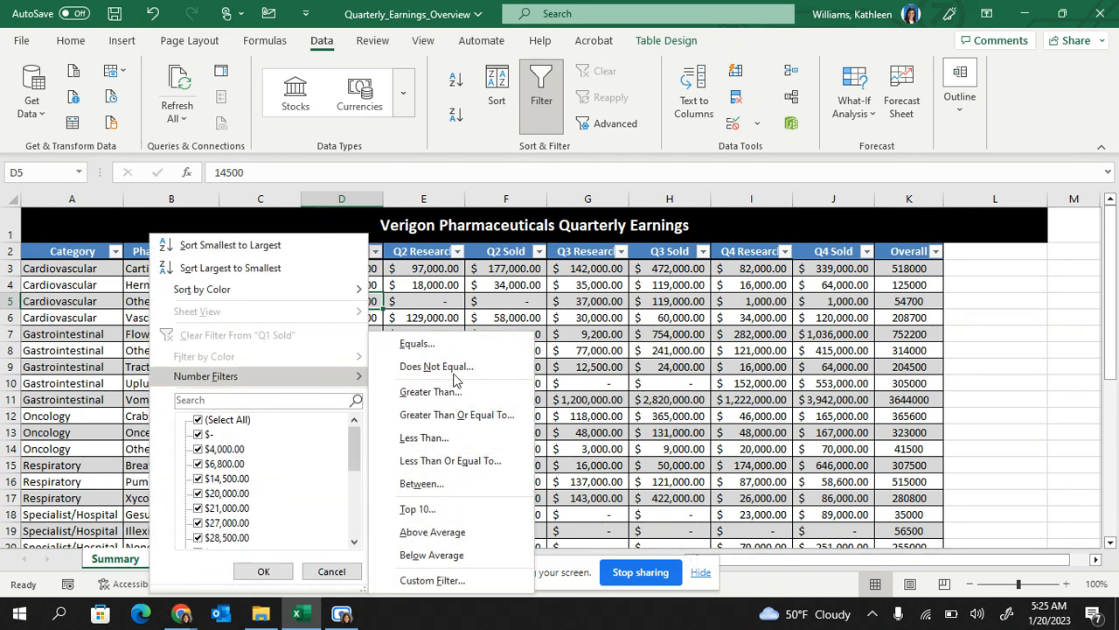
left_click(463, 306)
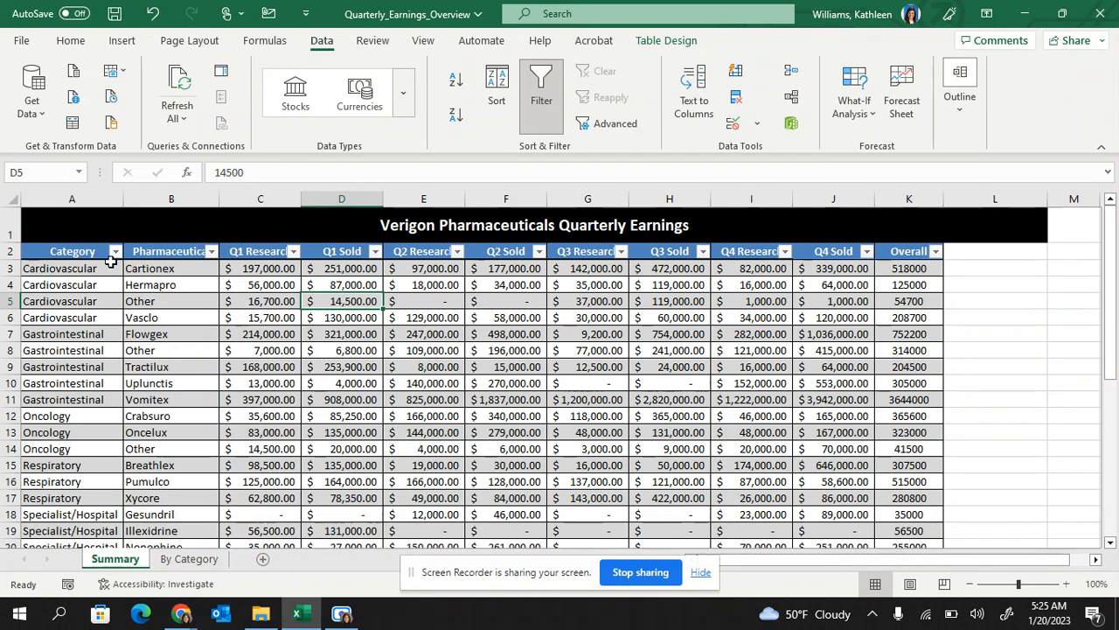
left_click(211, 252)
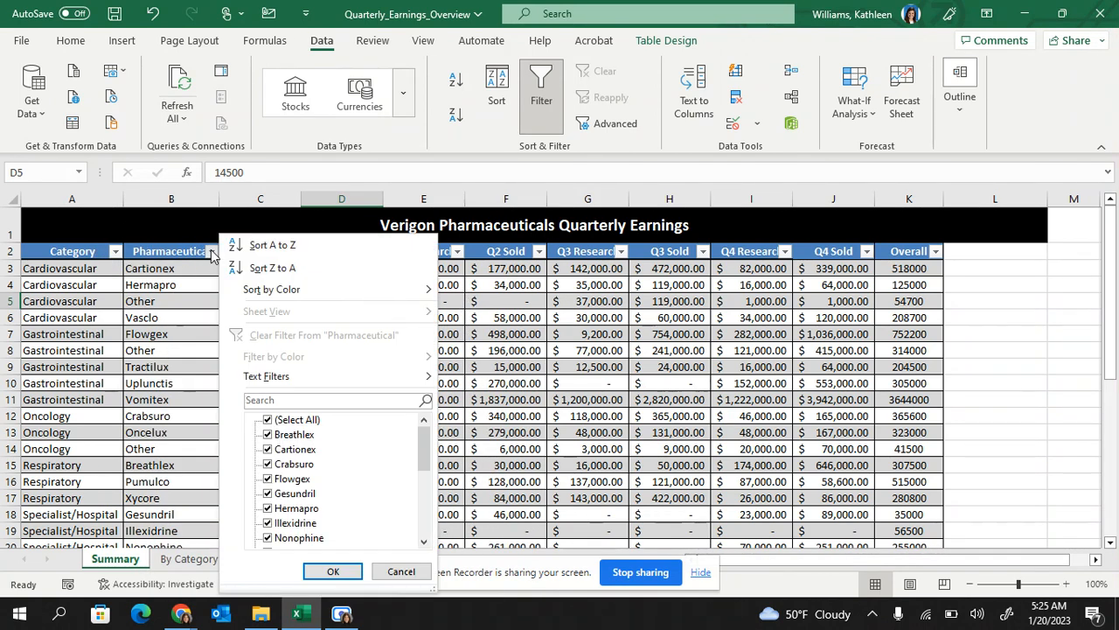
mouse_move(260, 380)
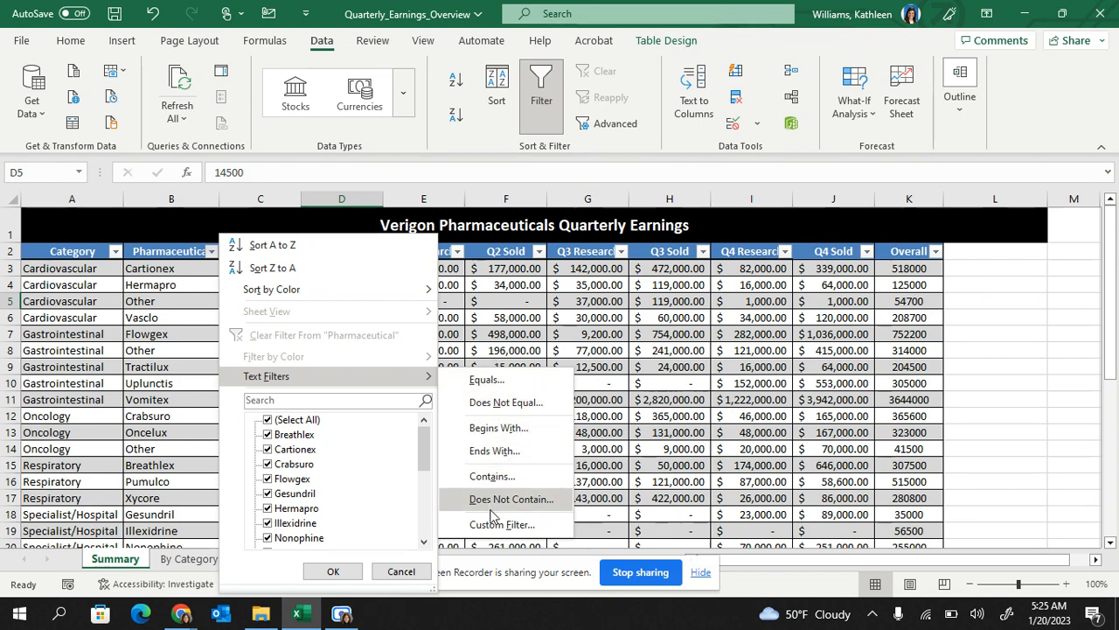
Filter Pharmaceutical to names ending with 'ex' or 'lux', leaving 8 of 24 records
left_click(486, 453)
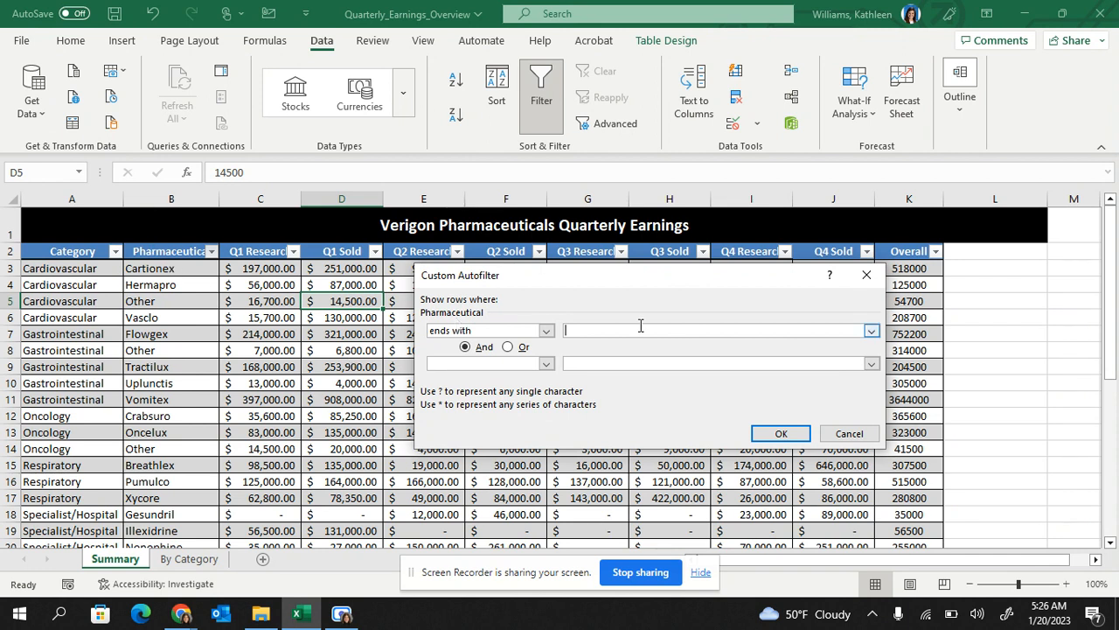
type("ex")
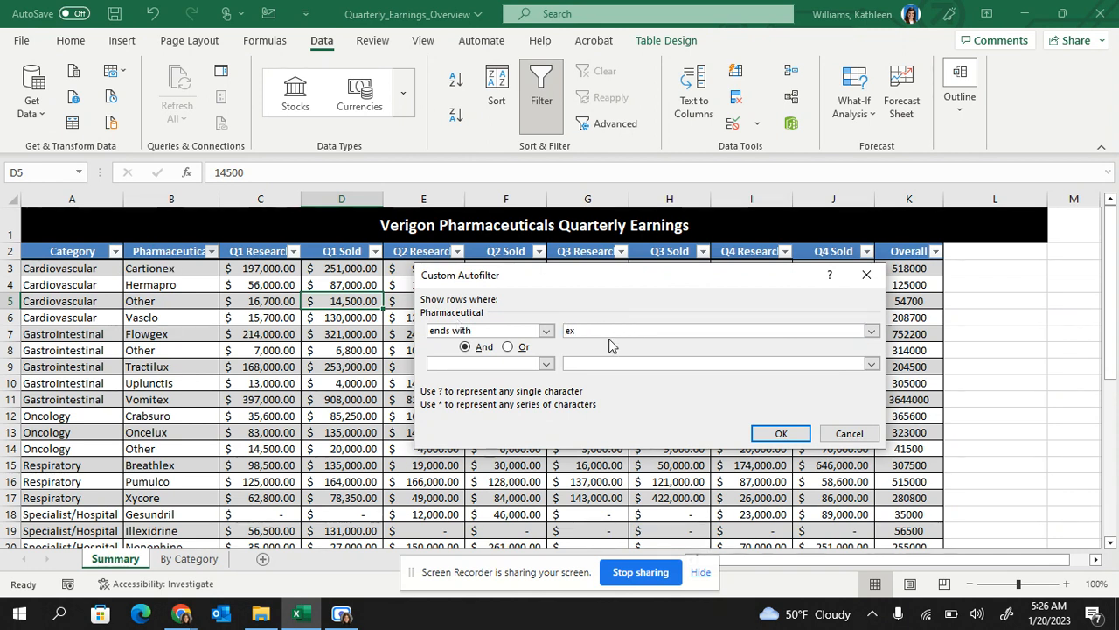
left_click(508, 346)
left_click(517, 364)
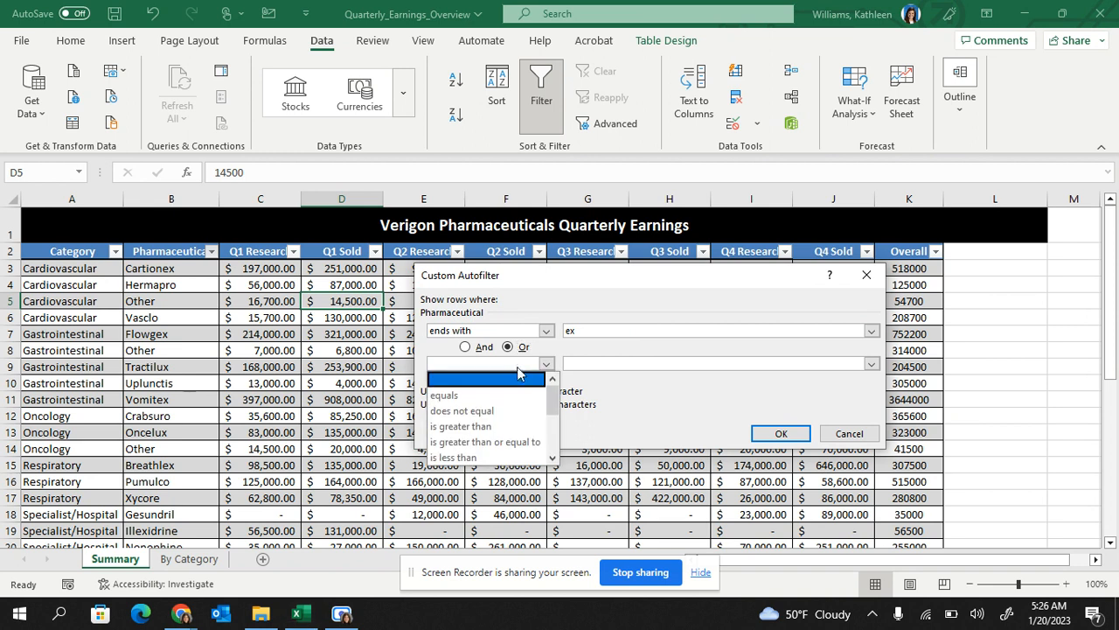
left_click_drag(551, 407, 549, 442)
left_click(464, 437)
left_click(610, 364)
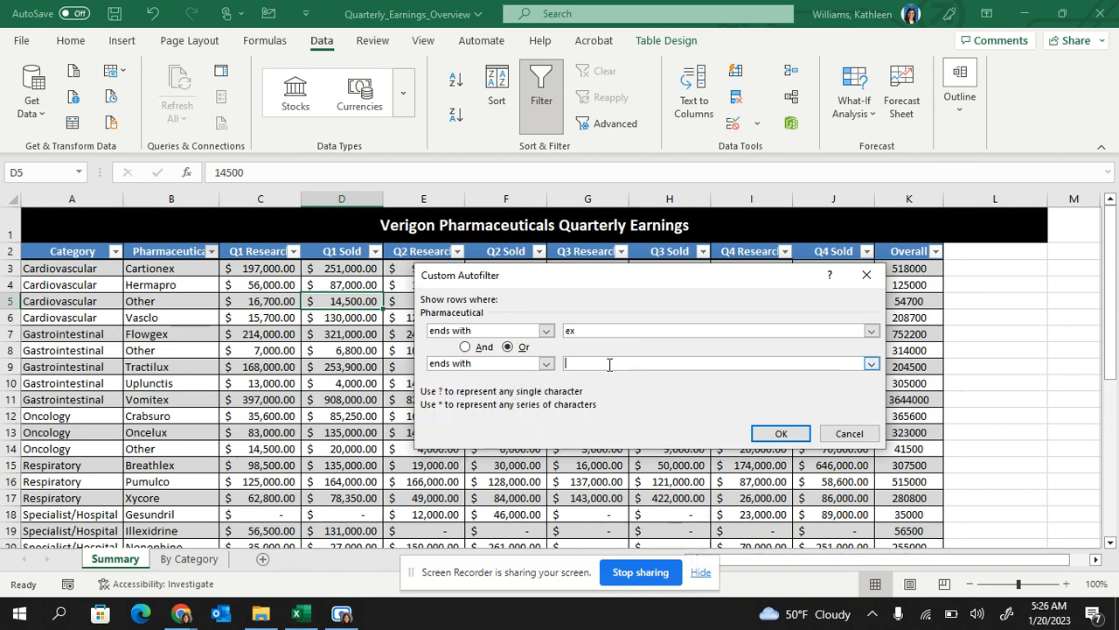
type("iux")
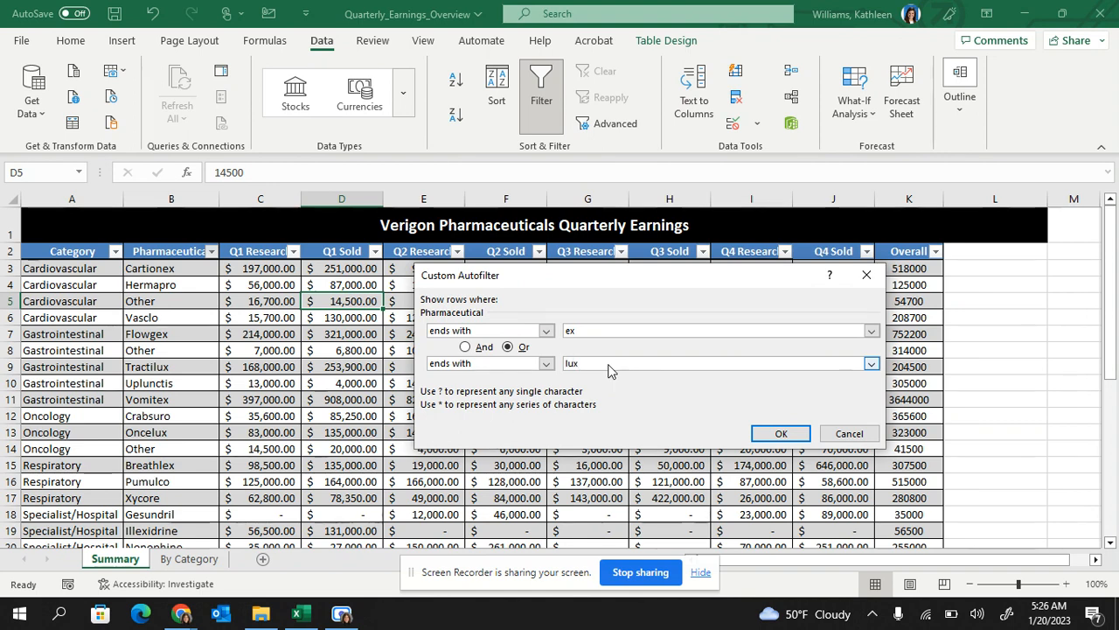
left_click(780, 433)
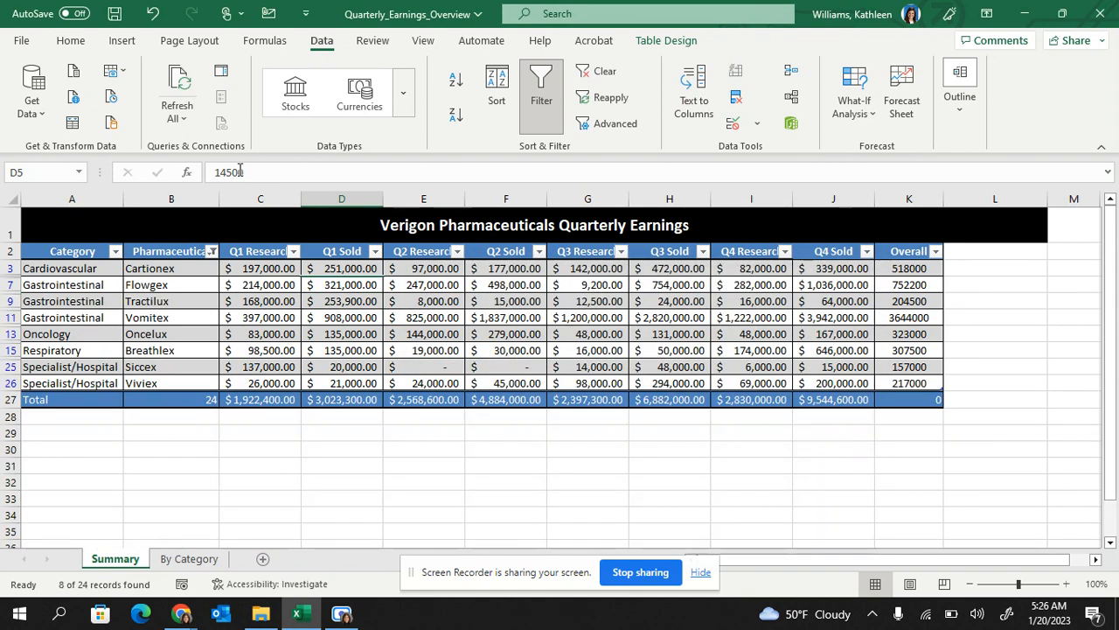
left_click(212, 252)
Clear the Pharmaceutical filter and filter Category to Gastrointestinal and Oncology only, showing 8 of 24 records
left_click(262, 334)
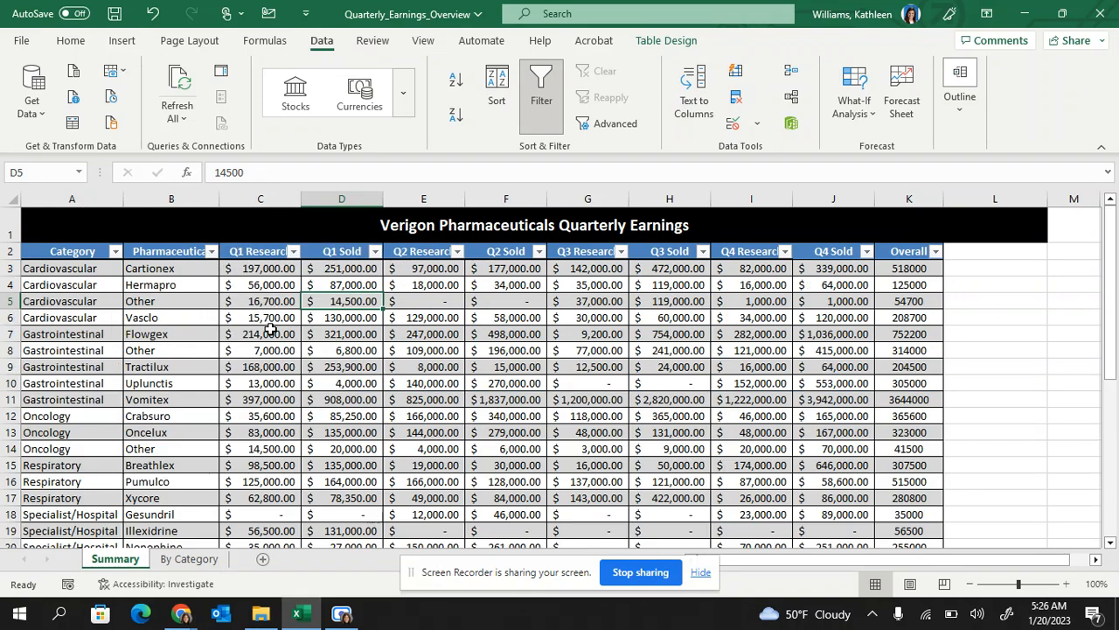
left_click(115, 252)
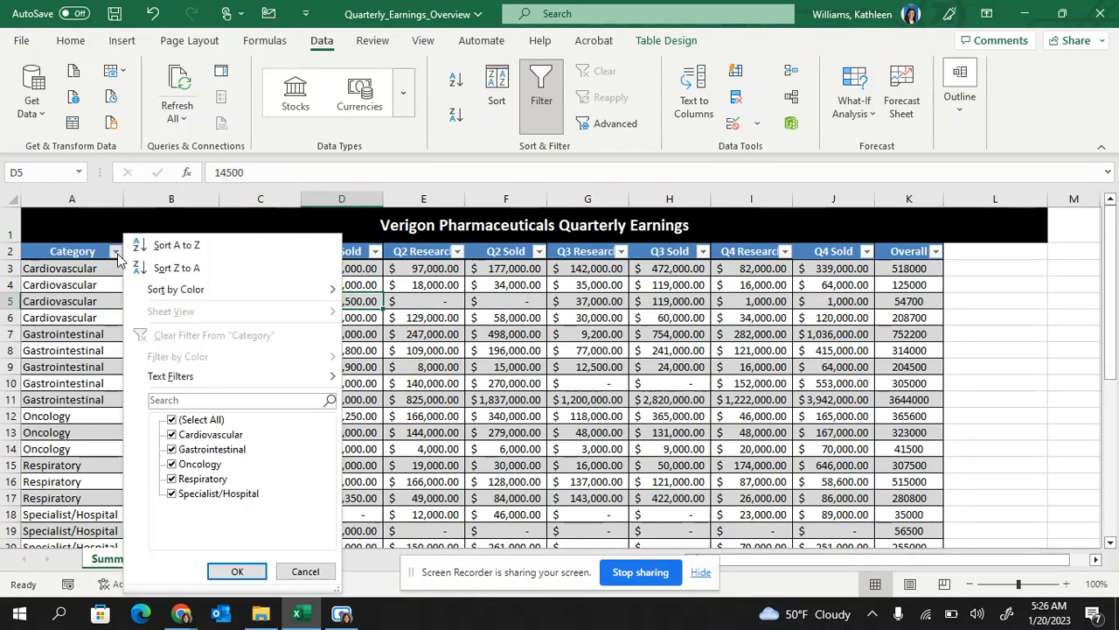
left_click(173, 420)
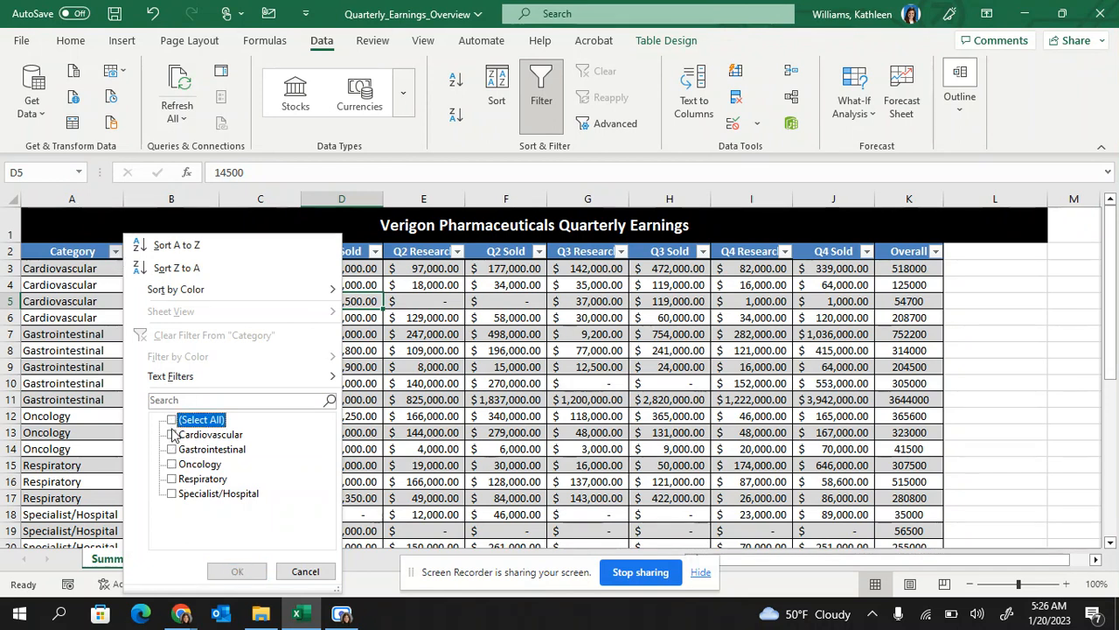
left_click(172, 449)
left_click(172, 463)
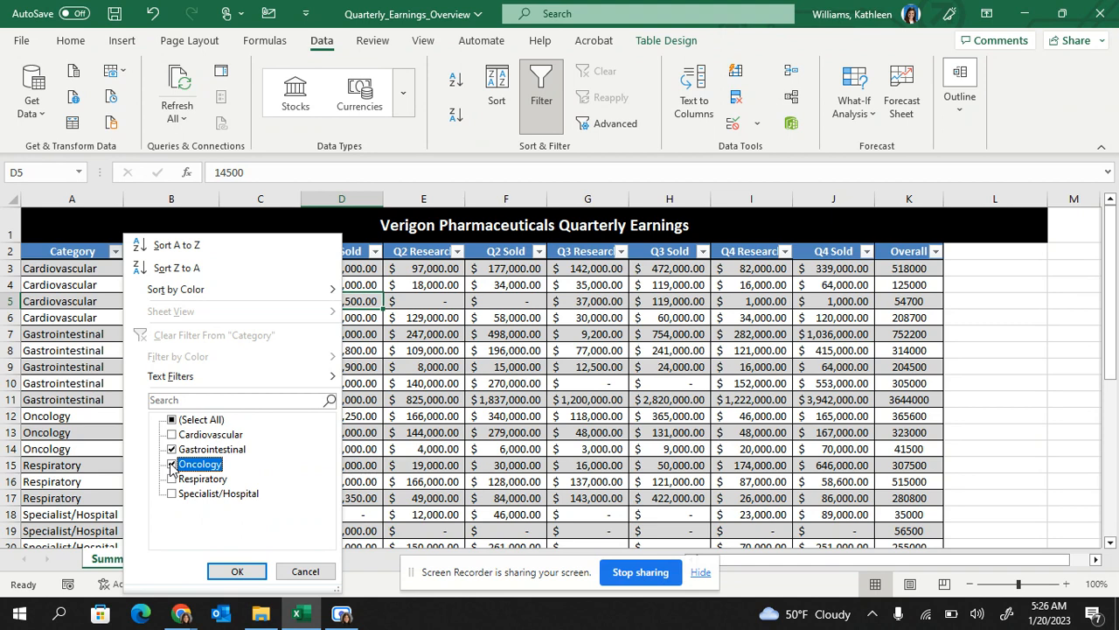
left_click(237, 571)
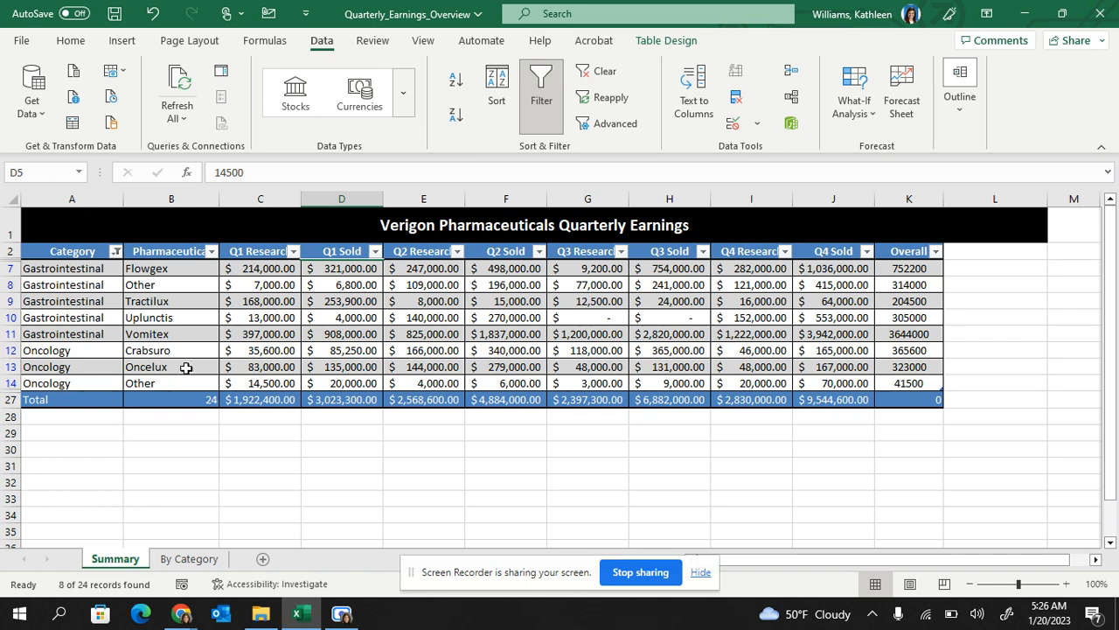
left_click(216, 257)
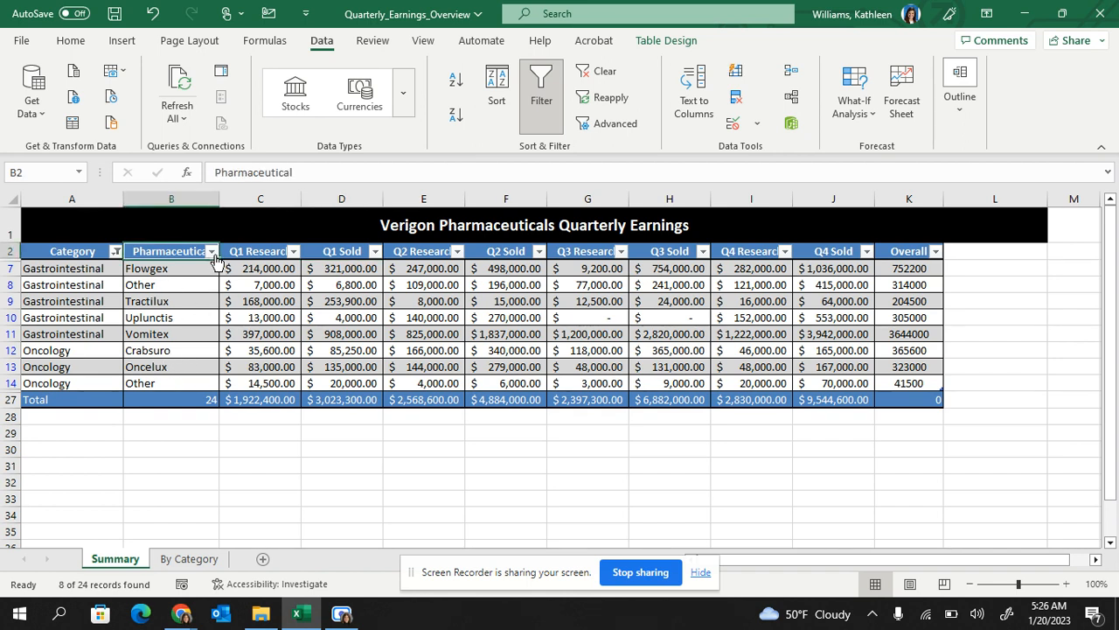
left_click(212, 253)
Tick only Flowgex, Oncelux, Tractilux and Vomitex in the Pharmaceutical list, then reselect all names
left_click(268, 420)
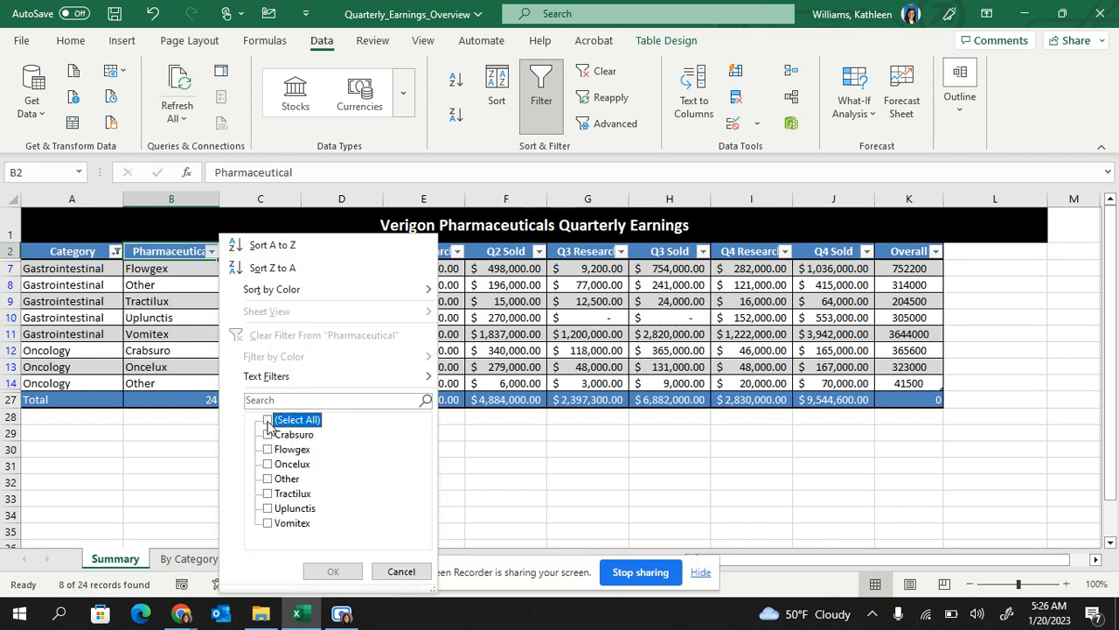
left_click(269, 450)
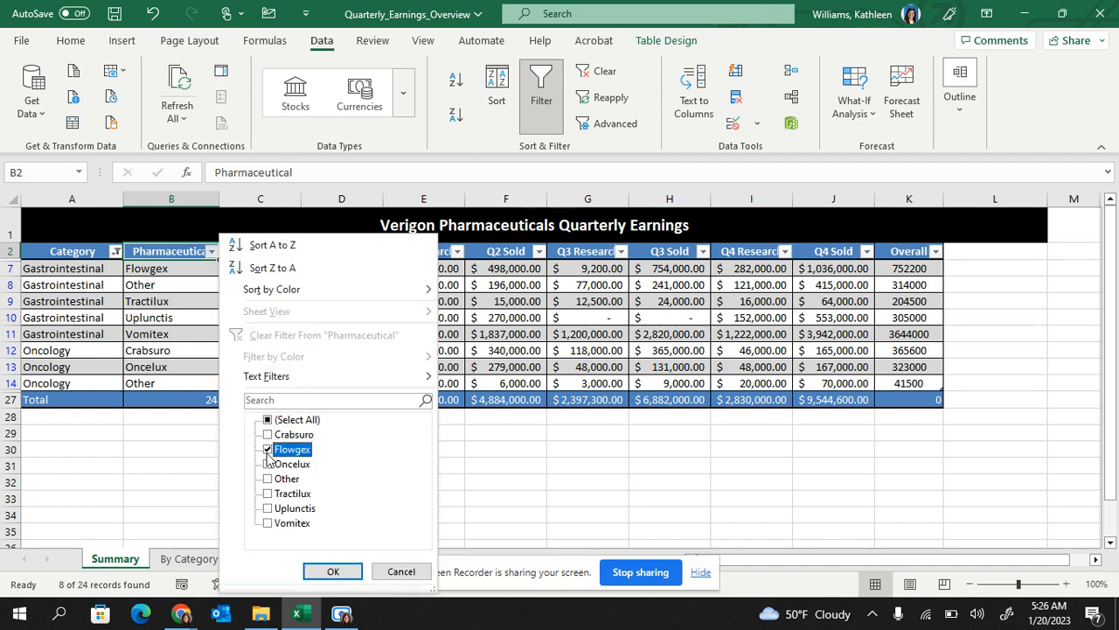
left_click(267, 465)
left_click(269, 494)
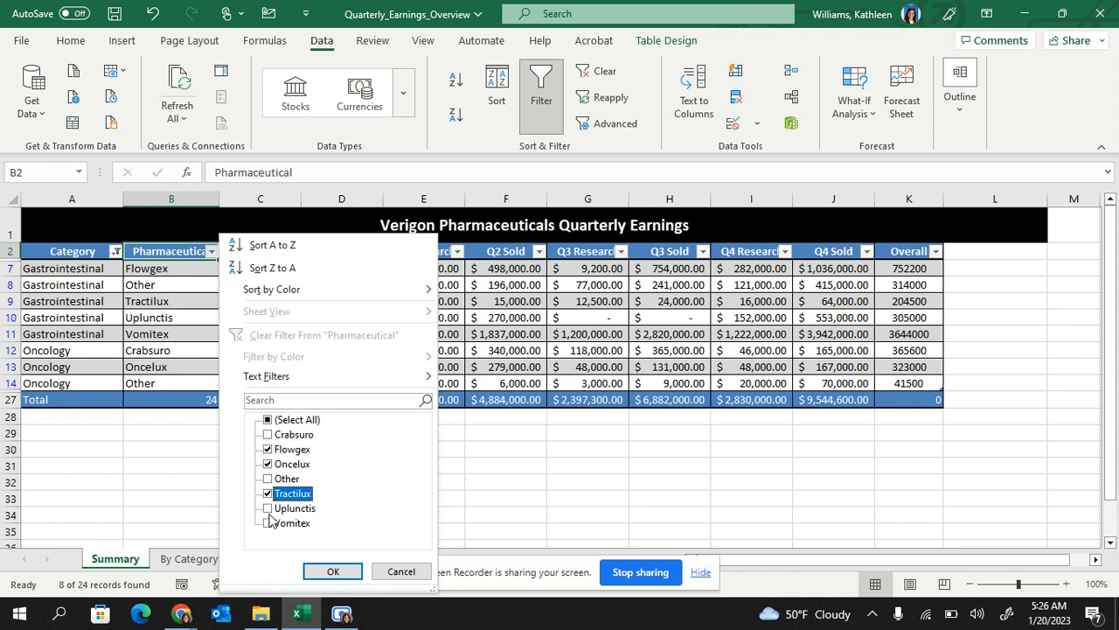
left_click(268, 523)
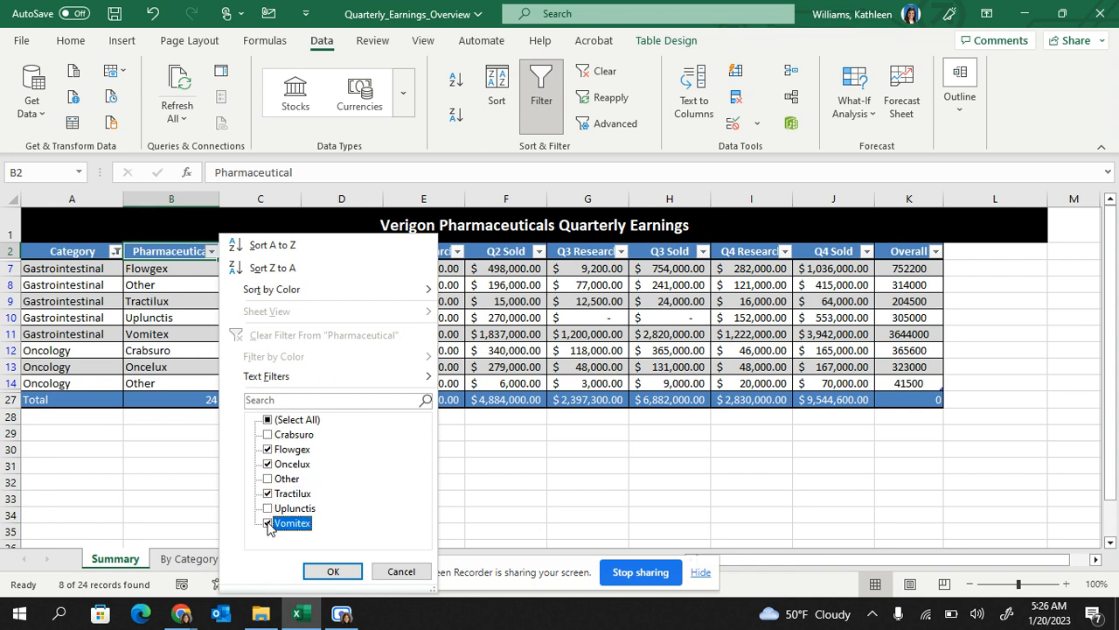
left_click(269, 420)
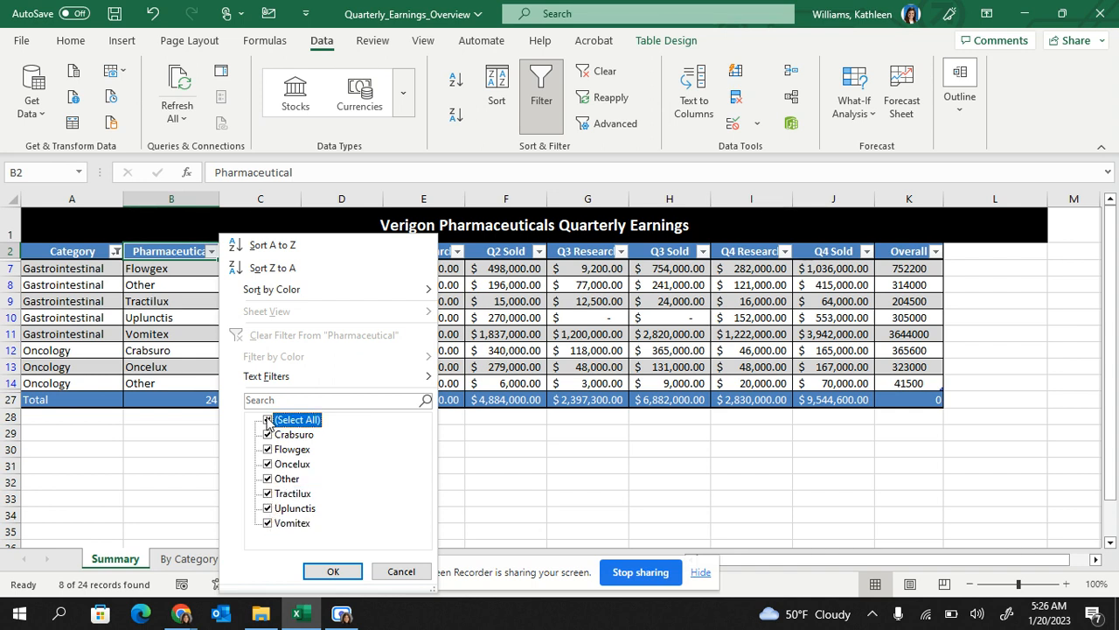
Apply a Custom AutoFilter on Pharmaceutical: ends with 'ex' or ends with 'lux'
mouse_move(266, 386)
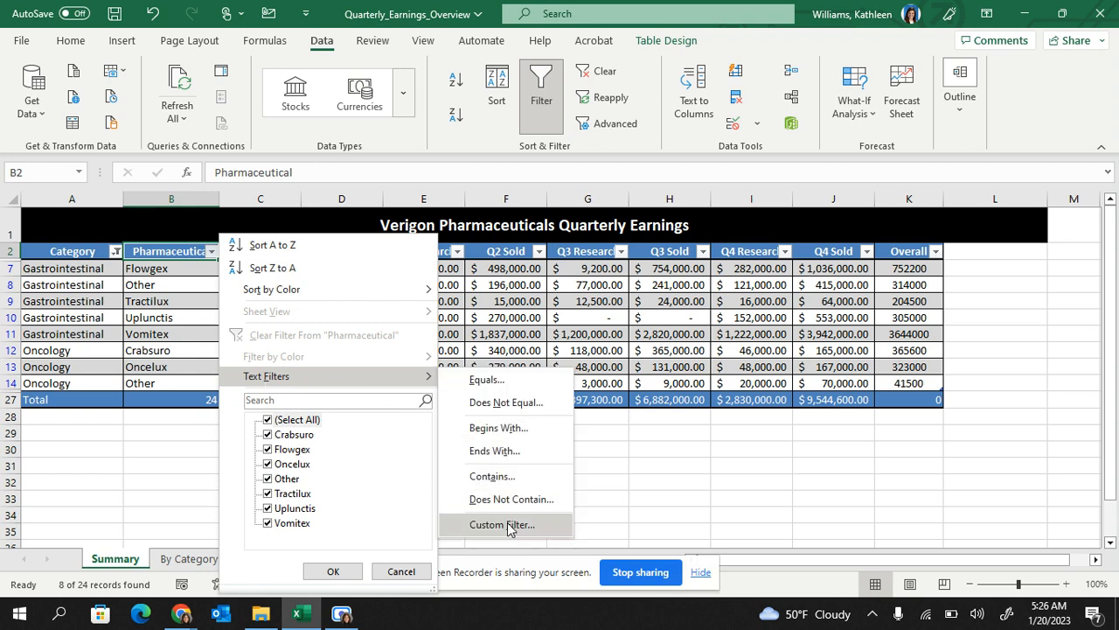
left_click(506, 450)
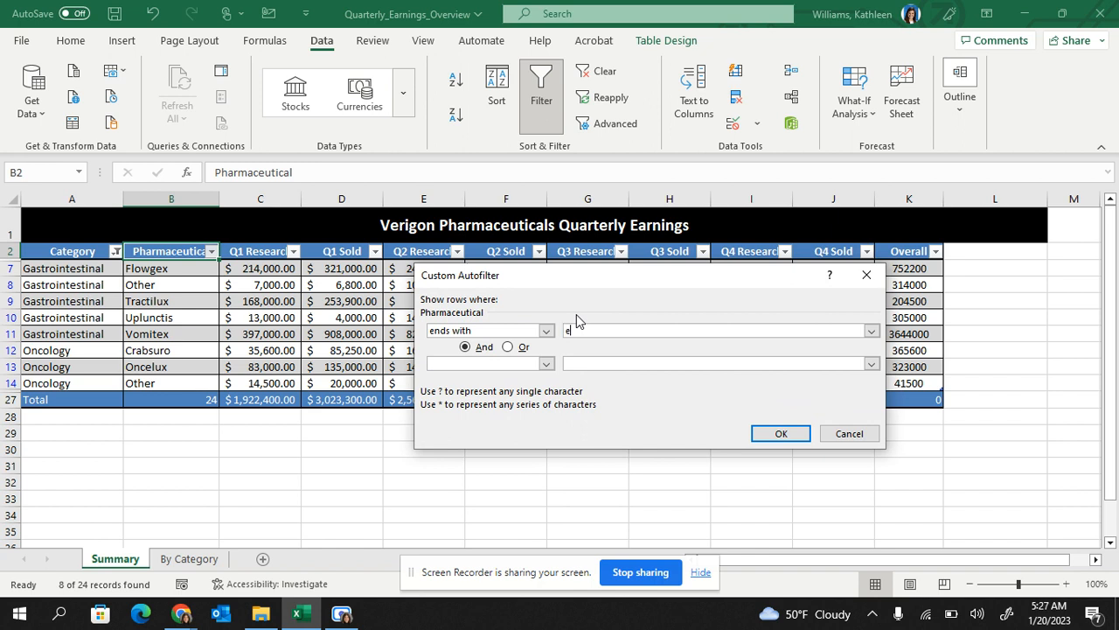
type("ex")
left_click(509, 349)
left_click(524, 363)
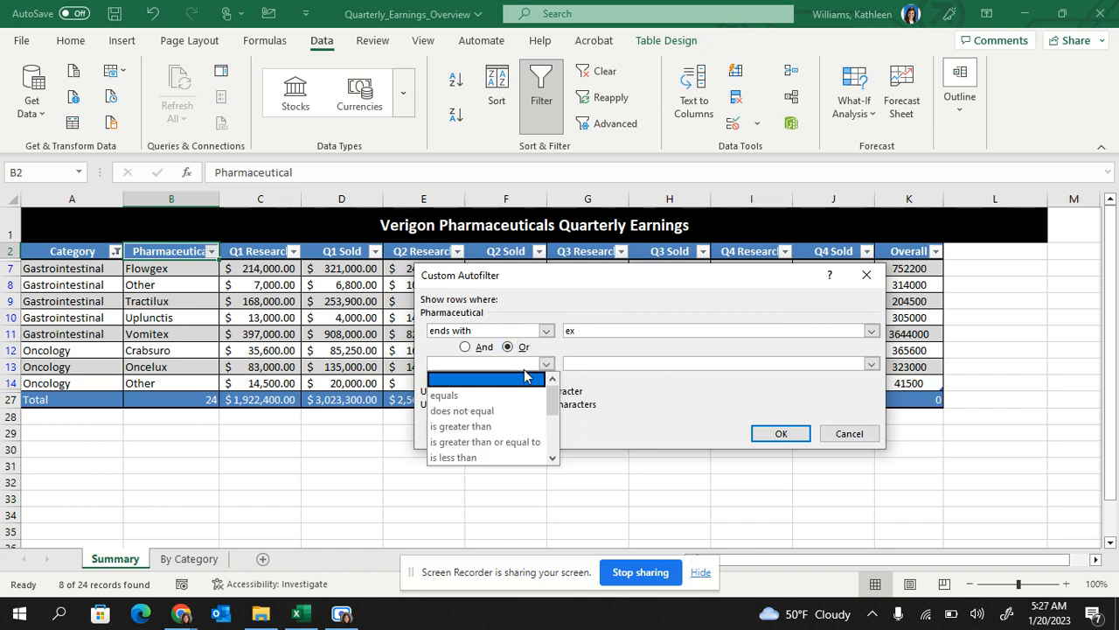
left_click_drag(552, 404, 552, 448)
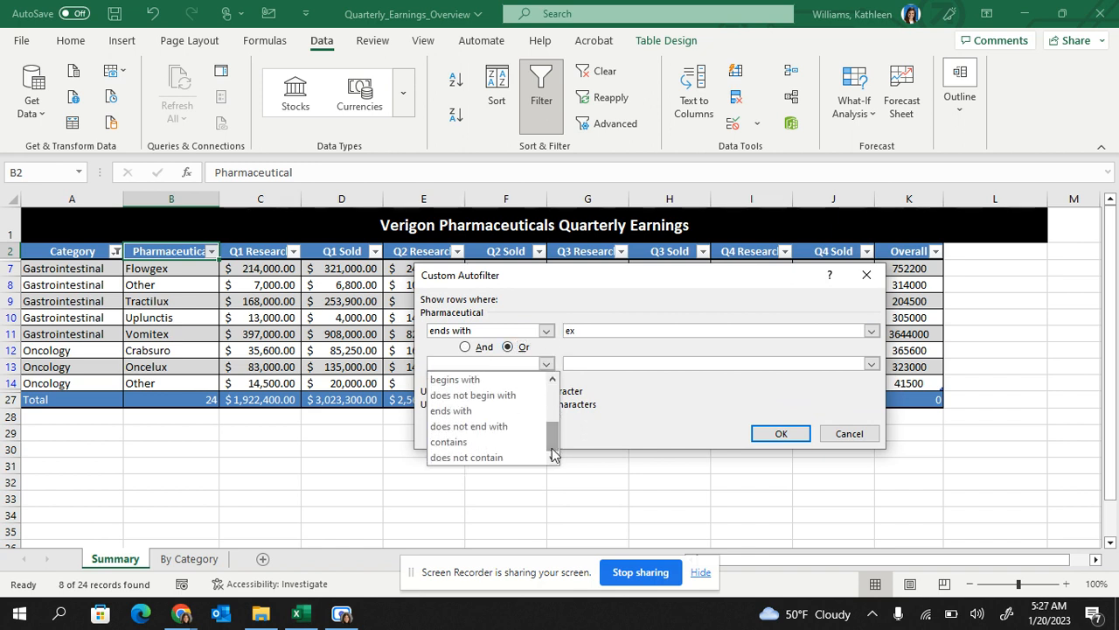
left_click(451, 415)
left_click(599, 361)
type("lux")
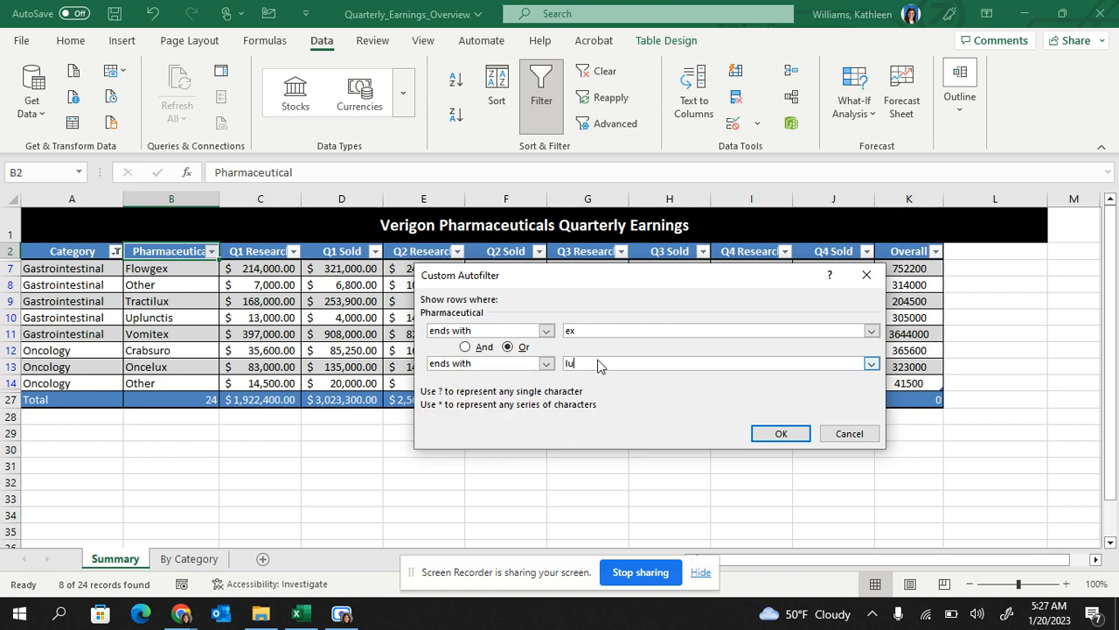
left_click(780, 431)
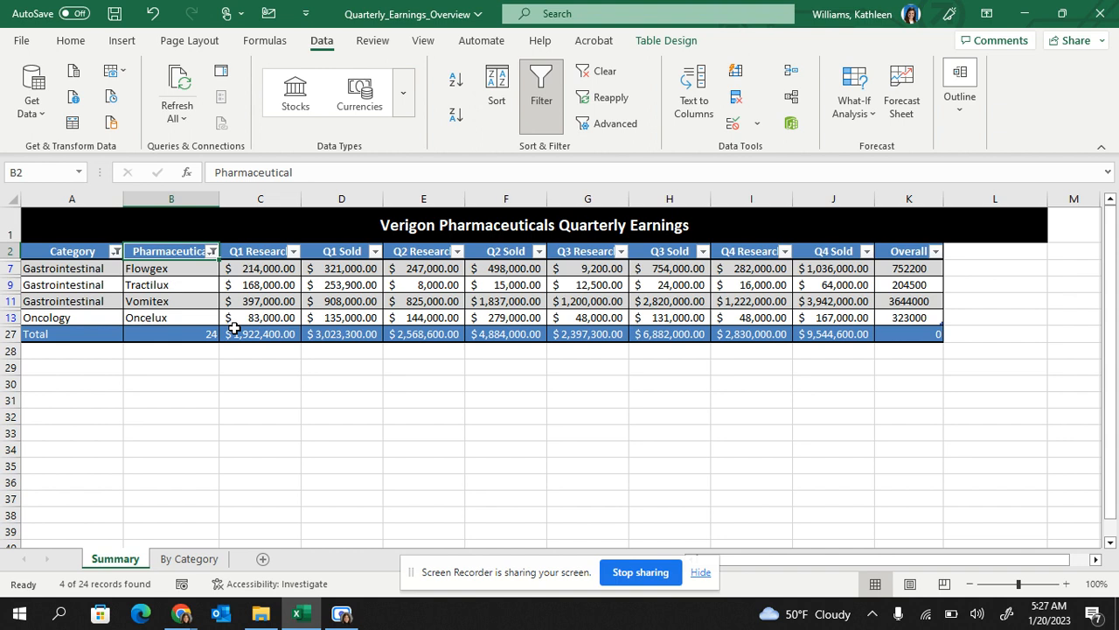
Clear the Summary filters, then on By Category sort blue category rows to the top and undo it
left_click(605, 74)
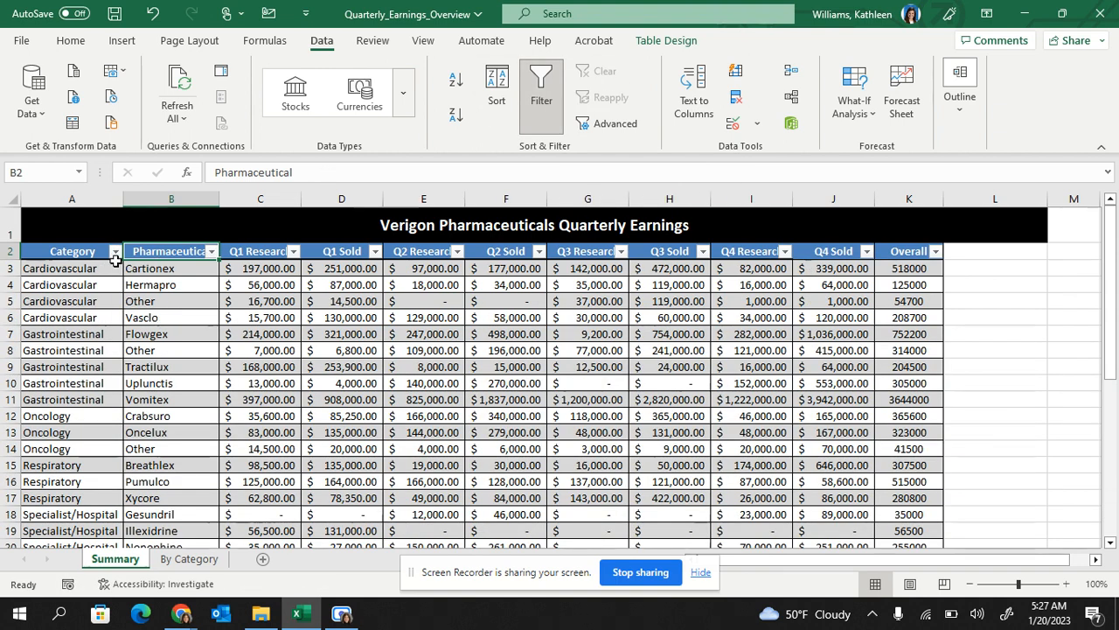
left_click(182, 559)
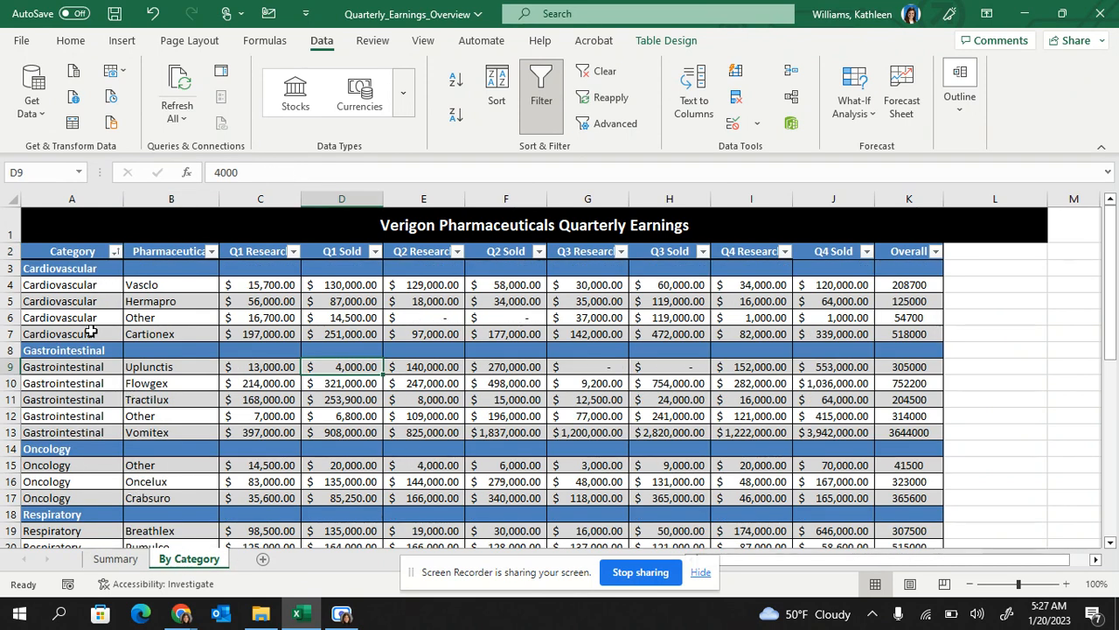
left_click(115, 251)
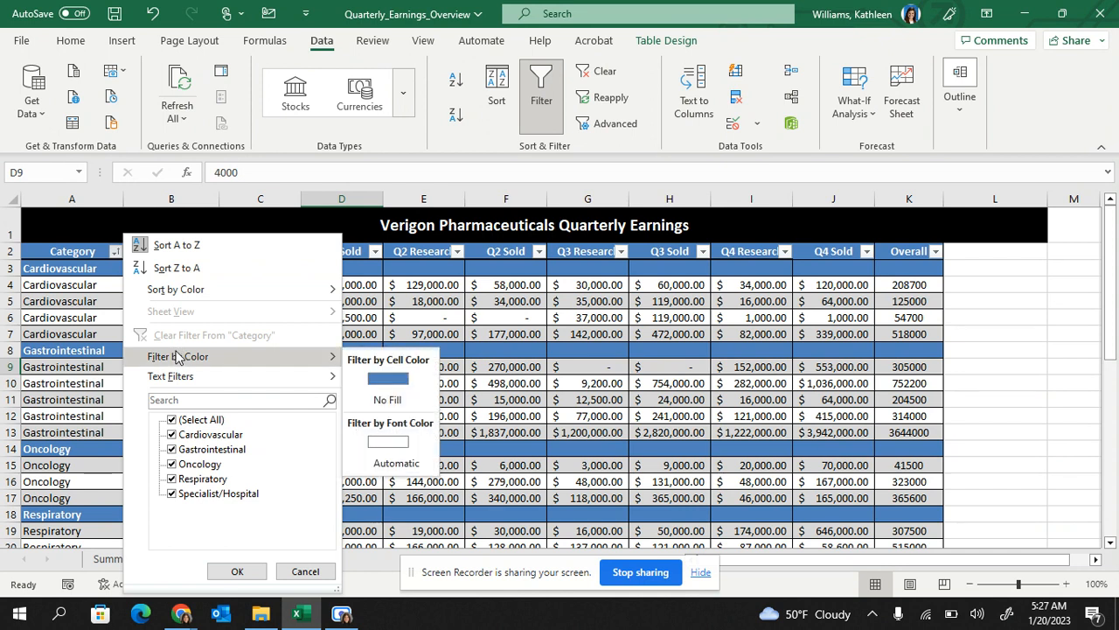
mouse_move(179, 290)
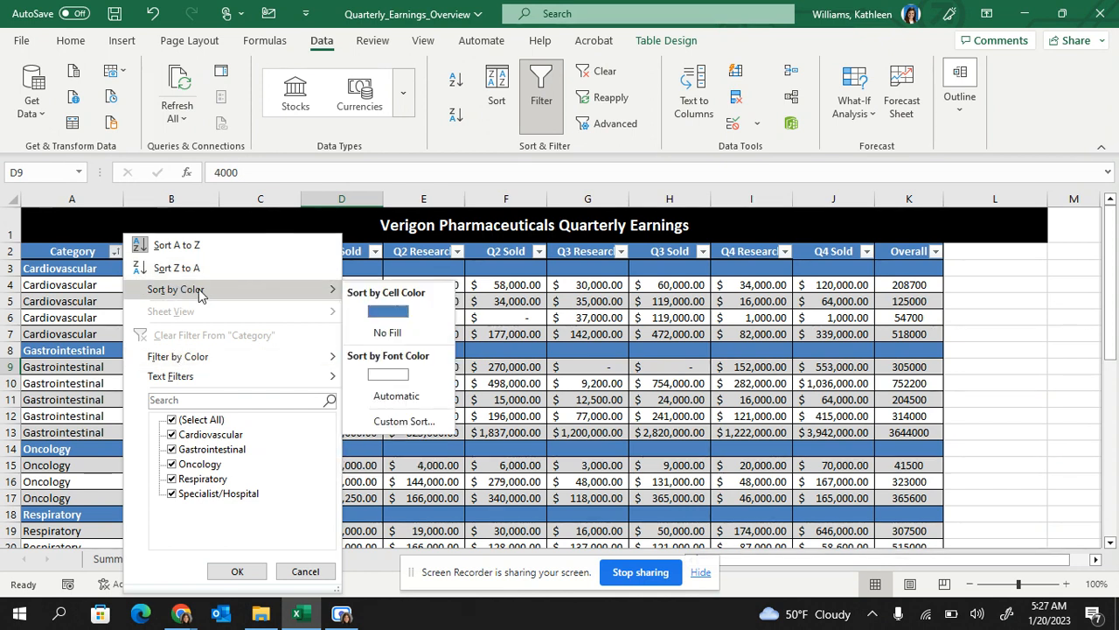
left_click(387, 312)
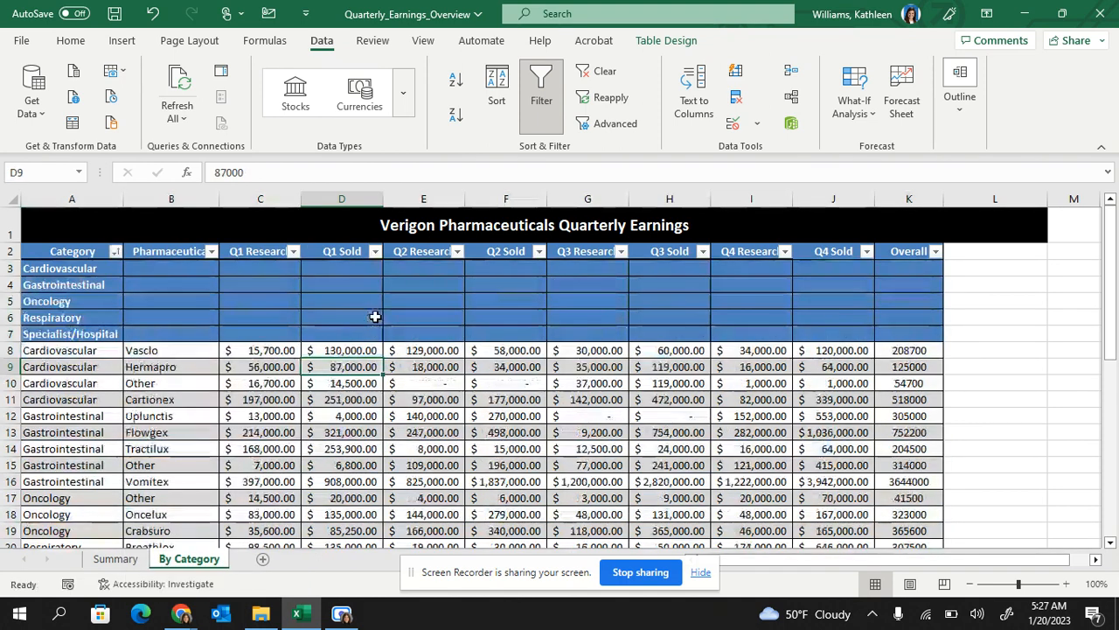
key("ctrl+z")
Filter the By Category table by color to show only the blue-filled category rows
left_click(119, 251)
mouse_move(179, 375)
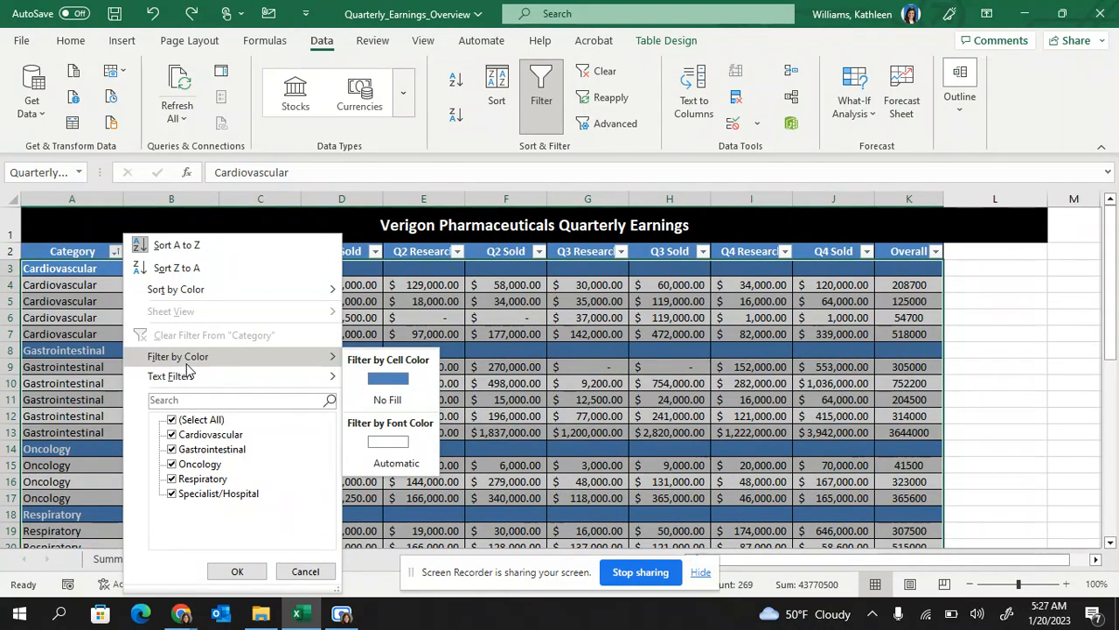
left_click(361, 378)
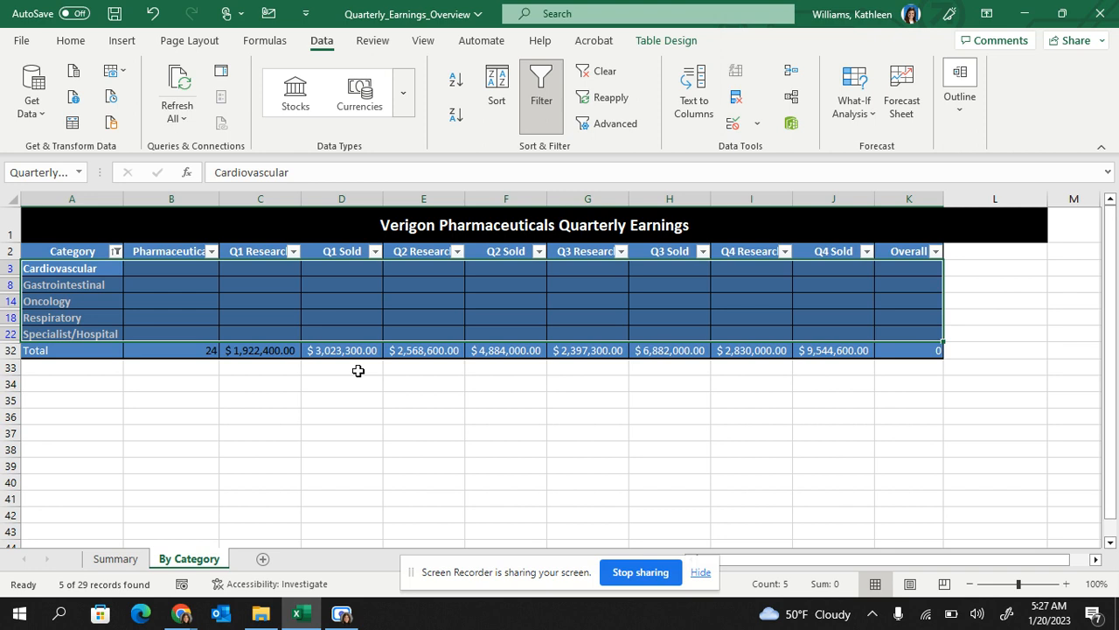
Clear the Category filter and return to the Summary sheet
left_click(114, 257)
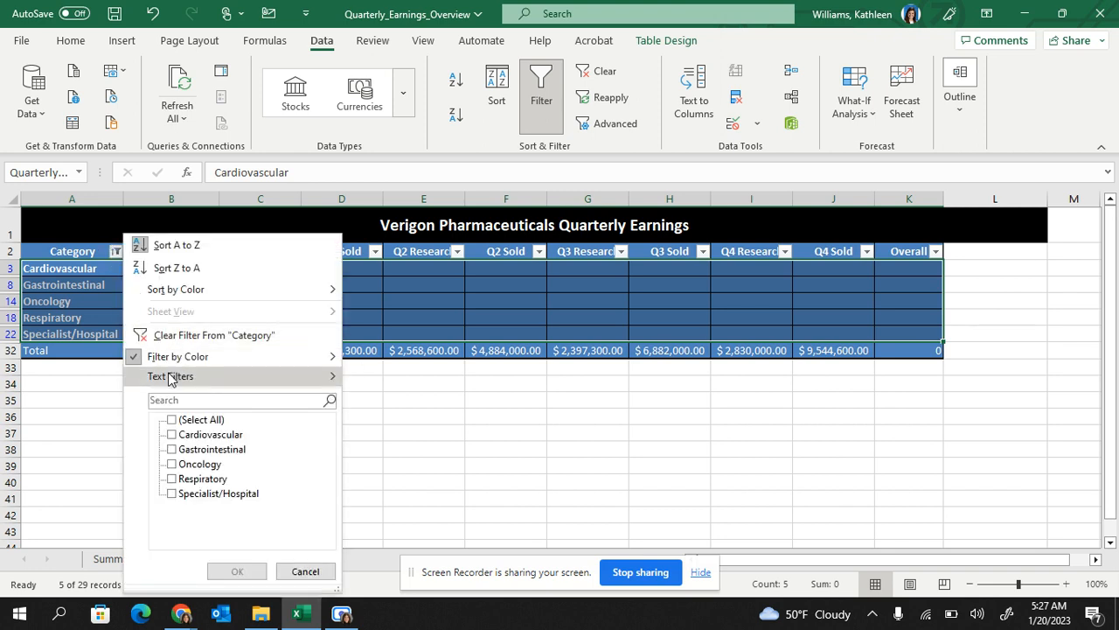
mouse_move(170, 366)
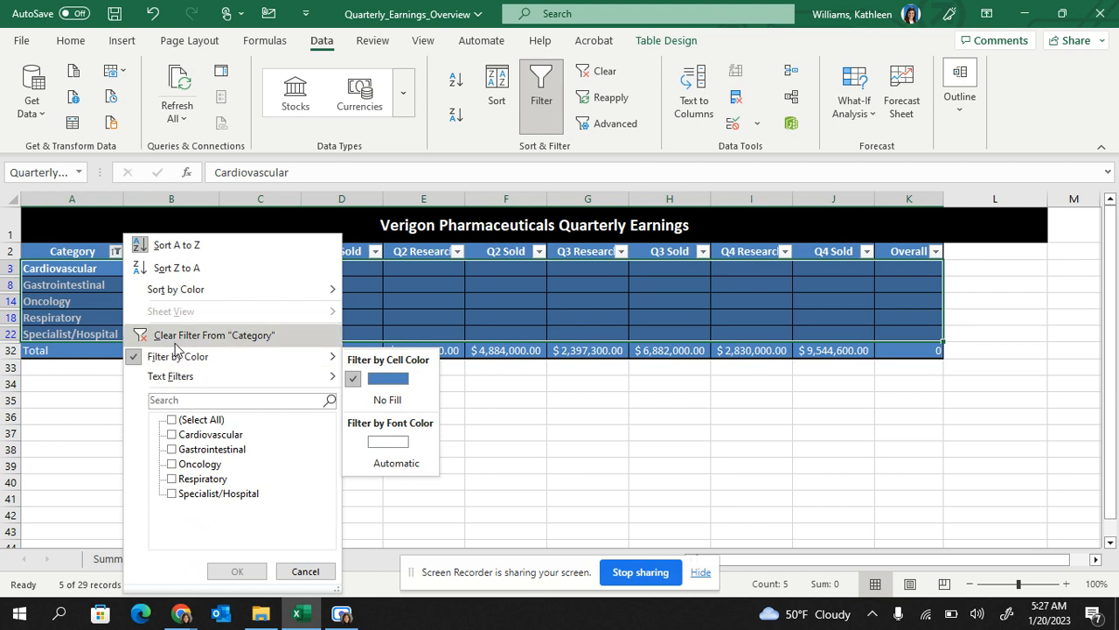
left_click(175, 336)
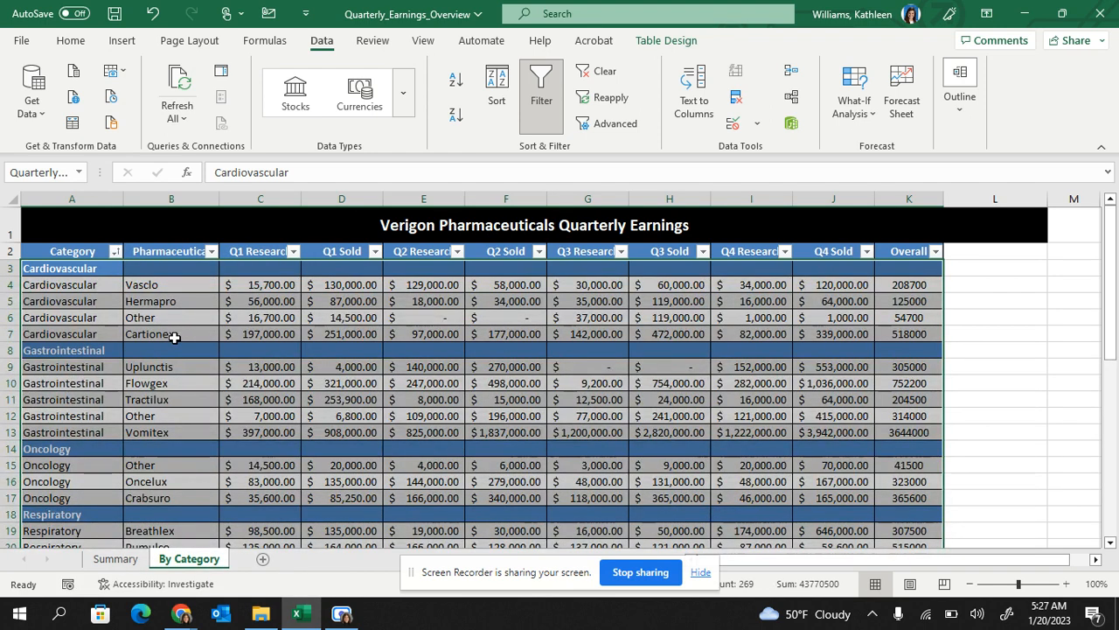
left_click(116, 559)
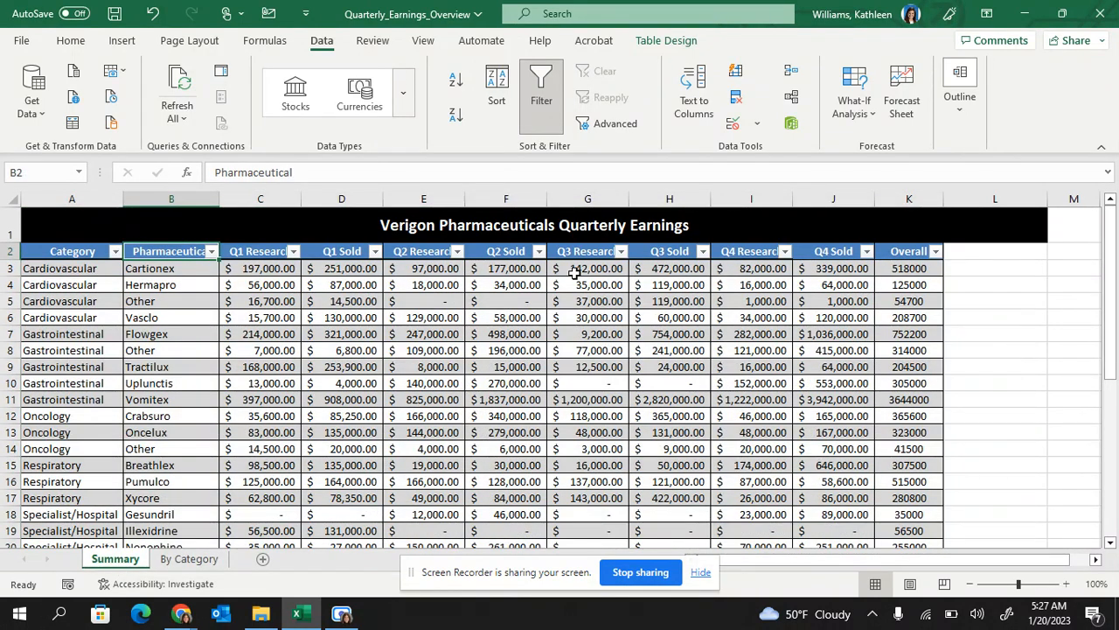
left_click(745, 101)
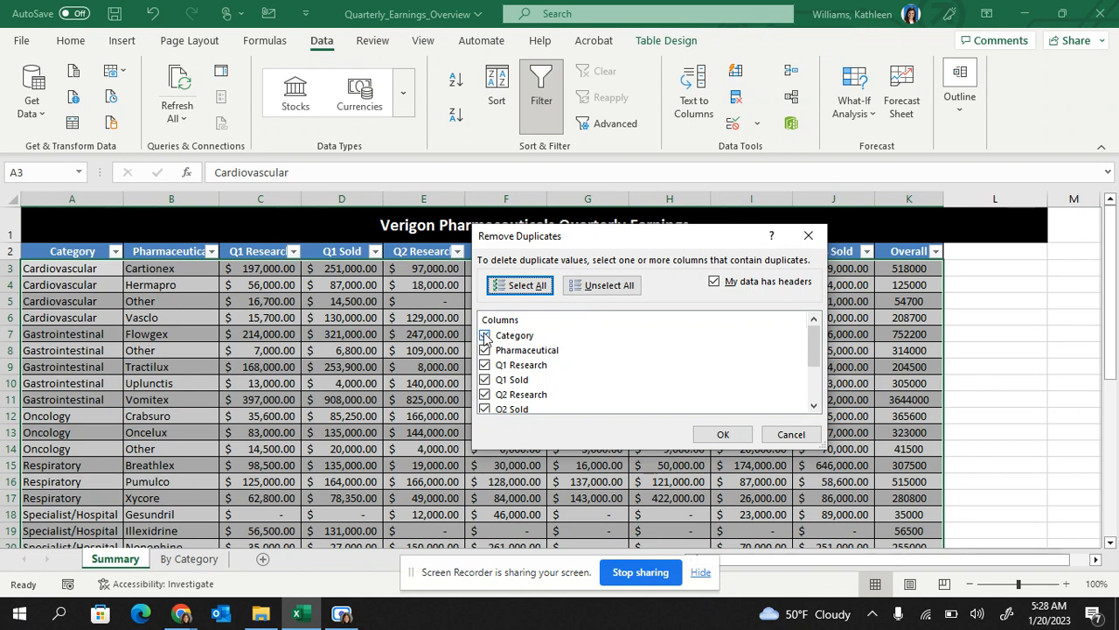
left_click_drag(819, 346, 816, 381)
left_click_drag(686, 247, 473, 313)
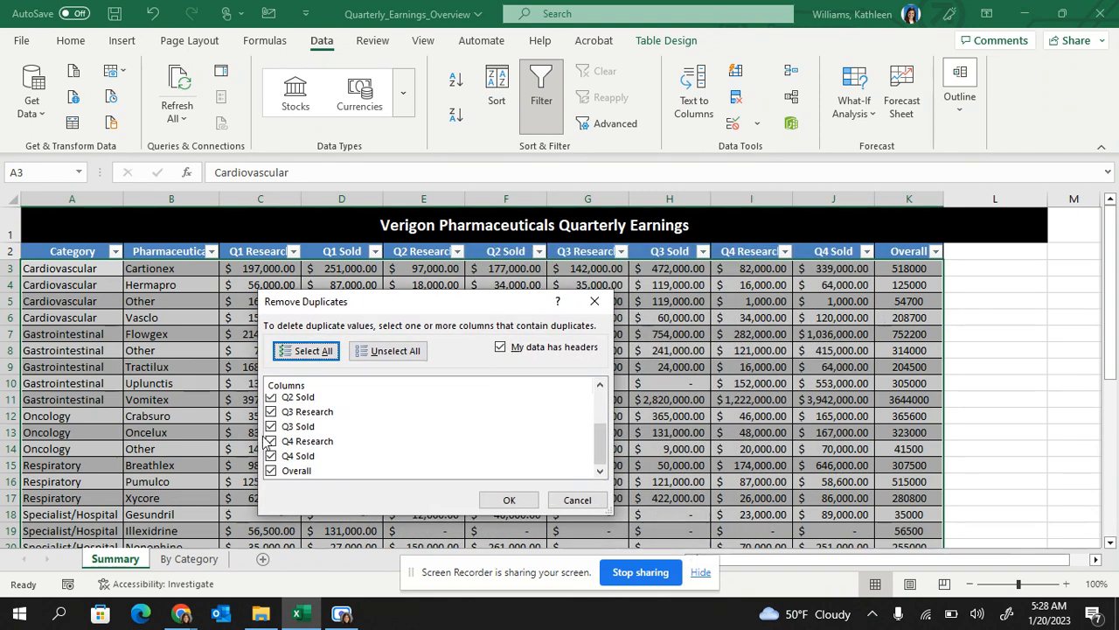
left_click_drag(600, 448, 600, 400)
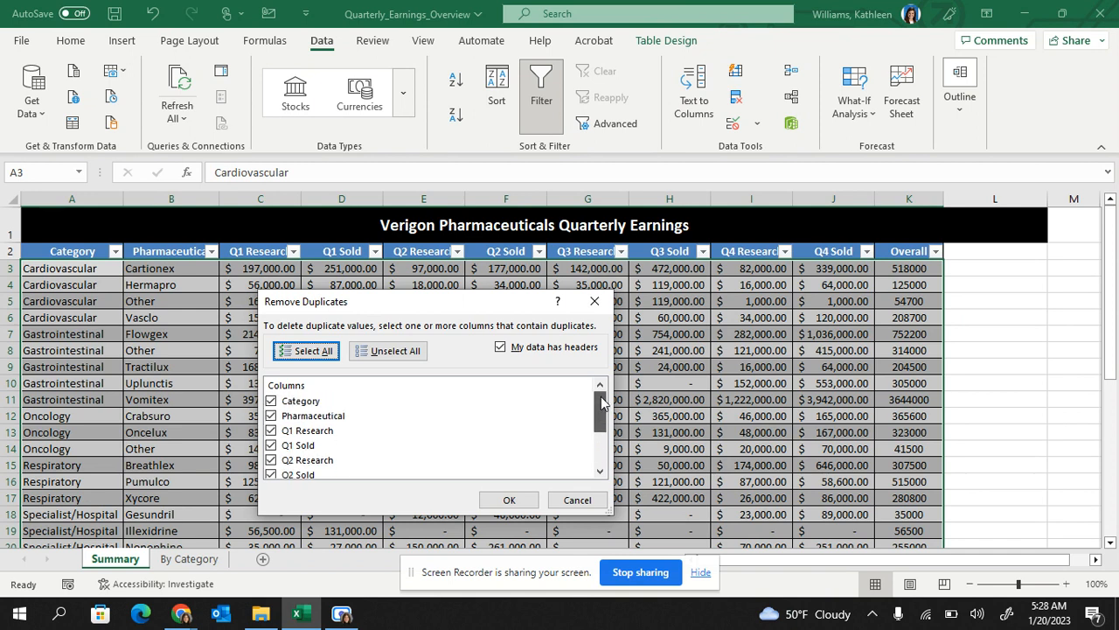
left_click(271, 400)
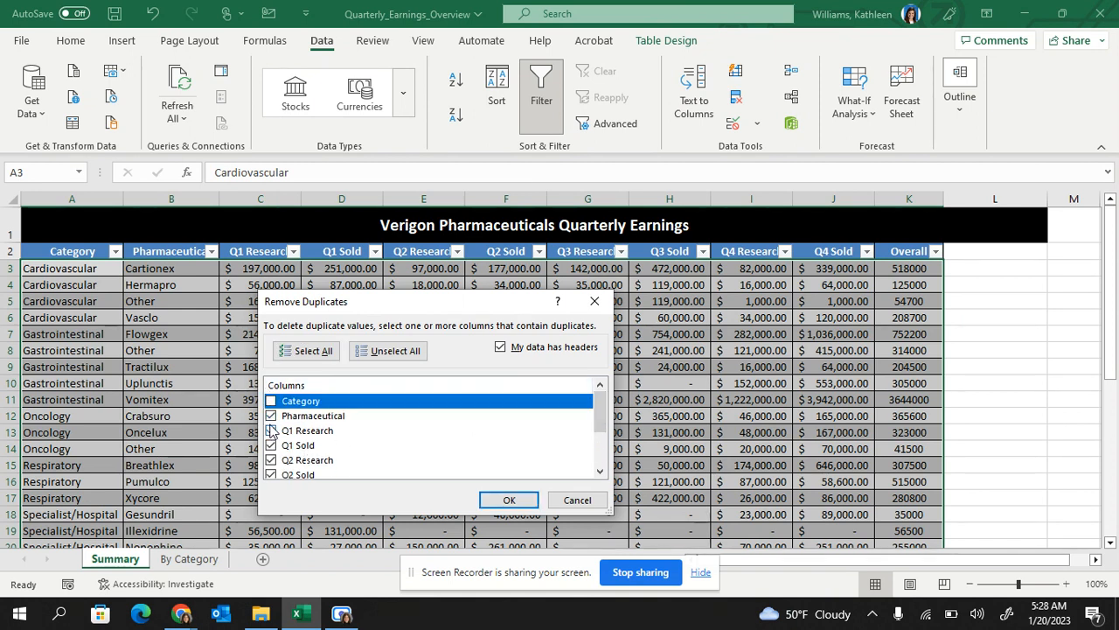
left_click(271, 416)
left_click(271, 431)
left_click(271, 446)
left_click(271, 460)
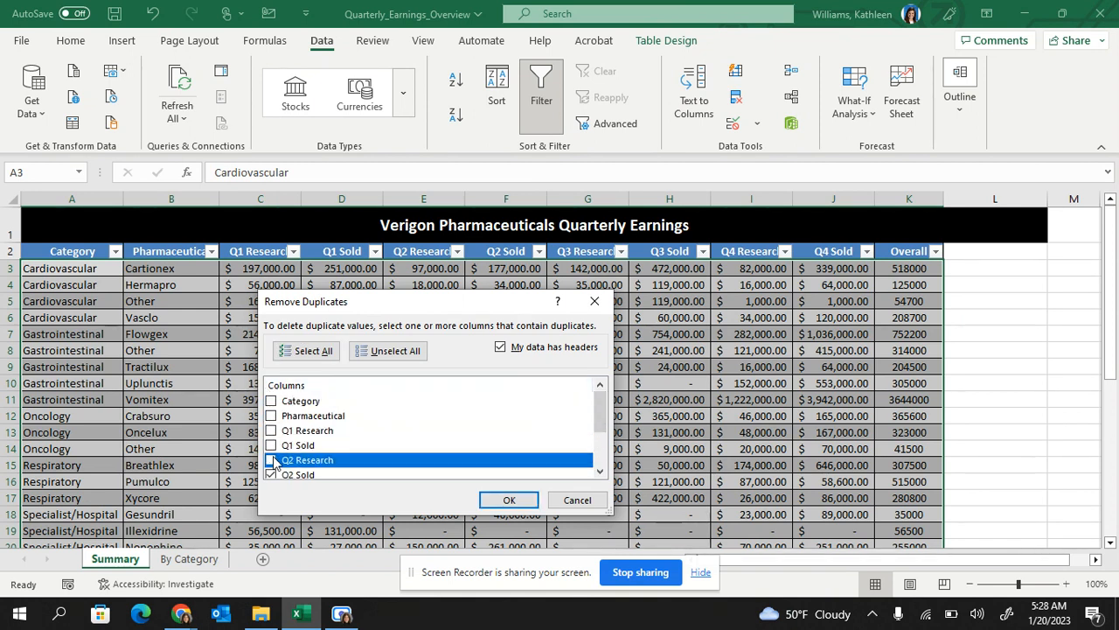
left_click_drag(600, 436, 602, 461)
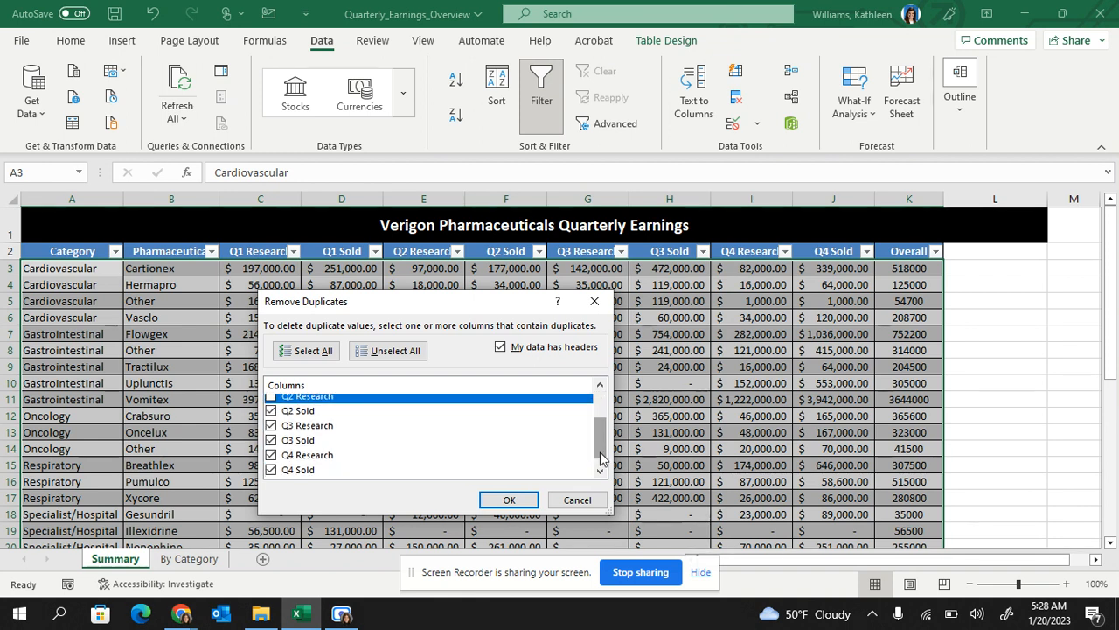
left_click(271, 410)
left_click(271, 425)
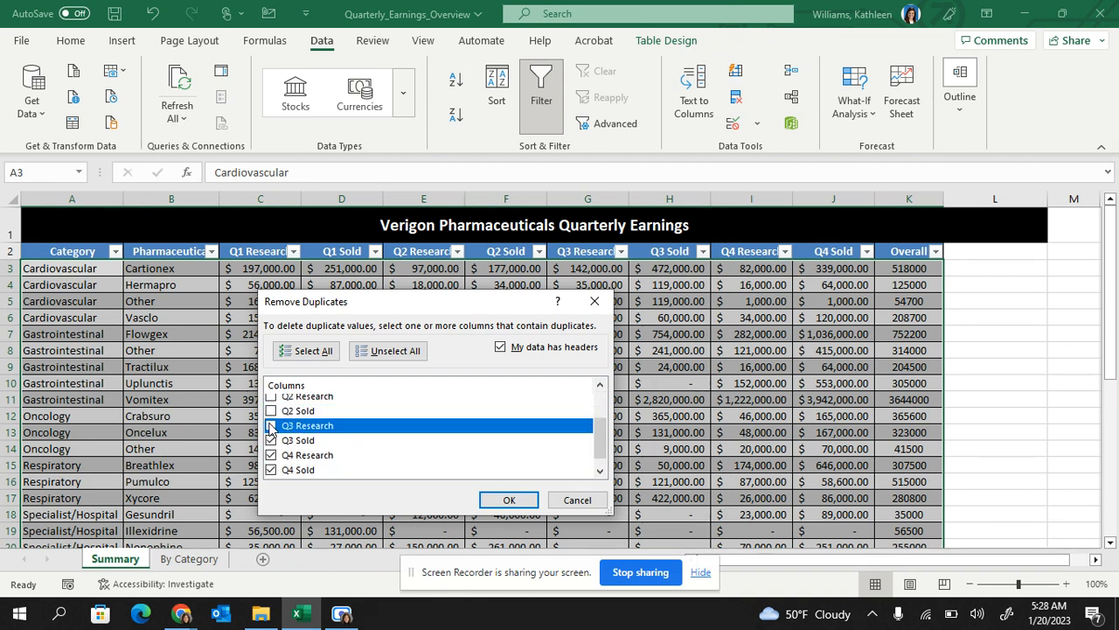
left_click(271, 440)
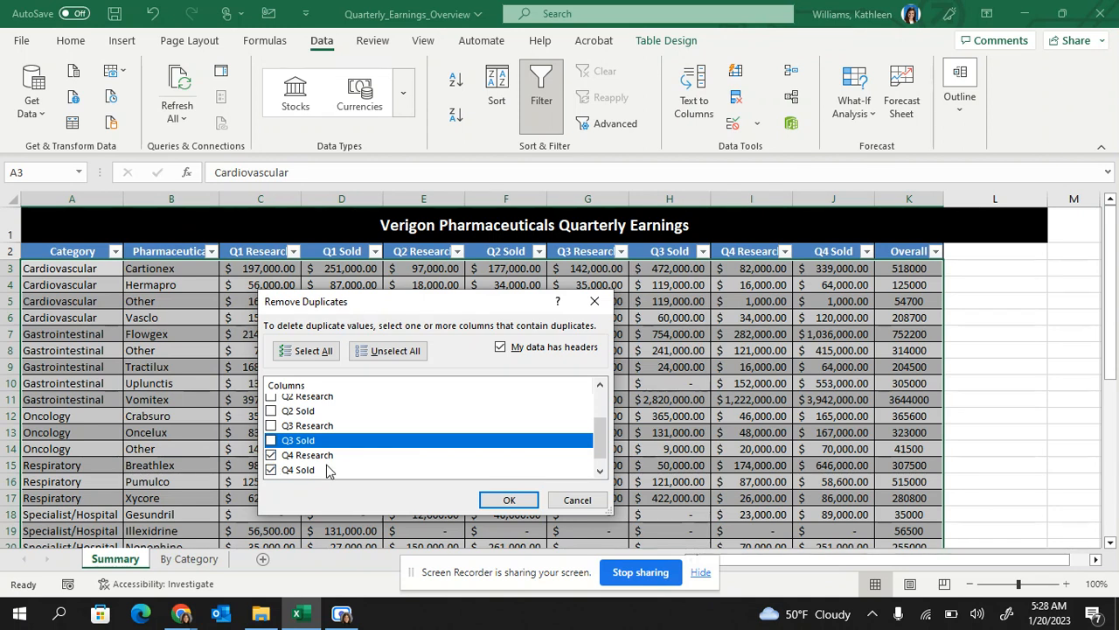
left_click(514, 503)
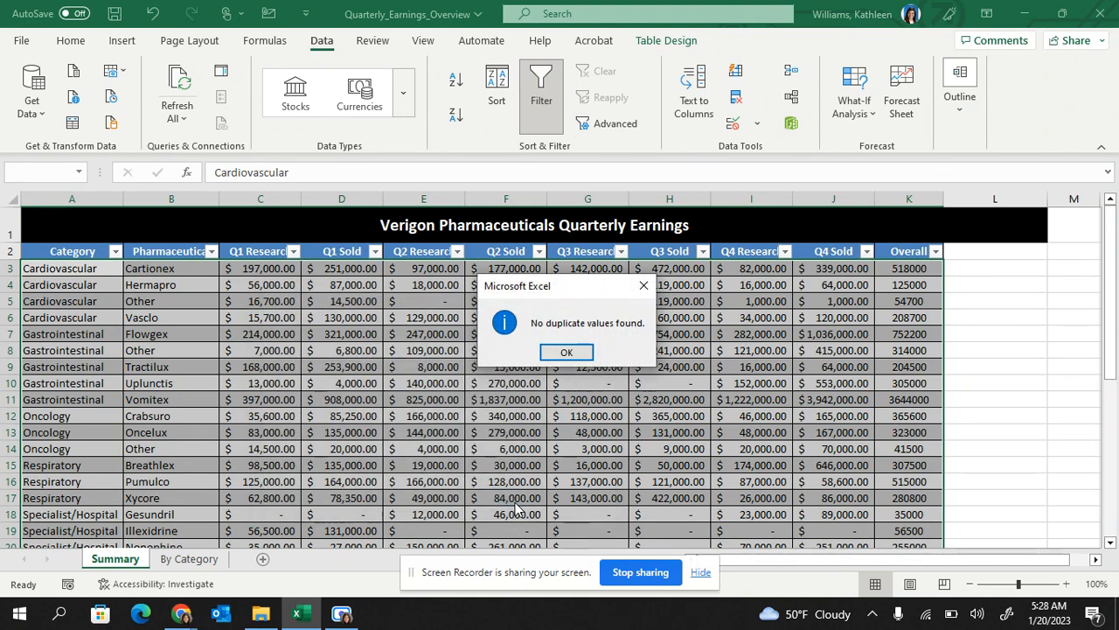
left_click(565, 353)
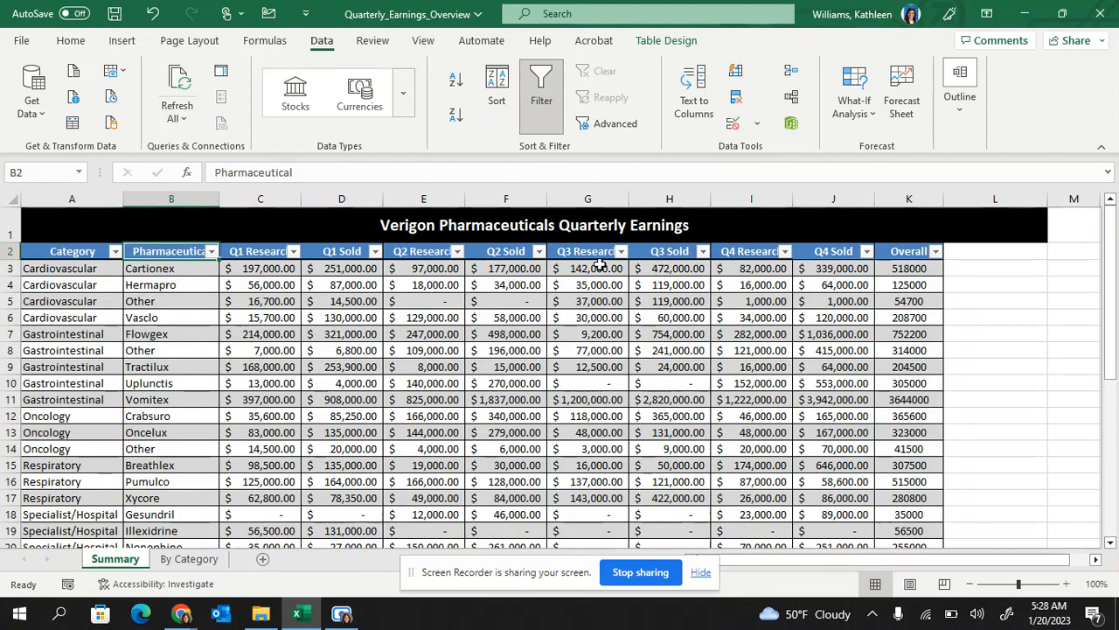
In Remove Duplicates, uncheck every column except Q2 Research and Q2 Sold
left_click(736, 97)
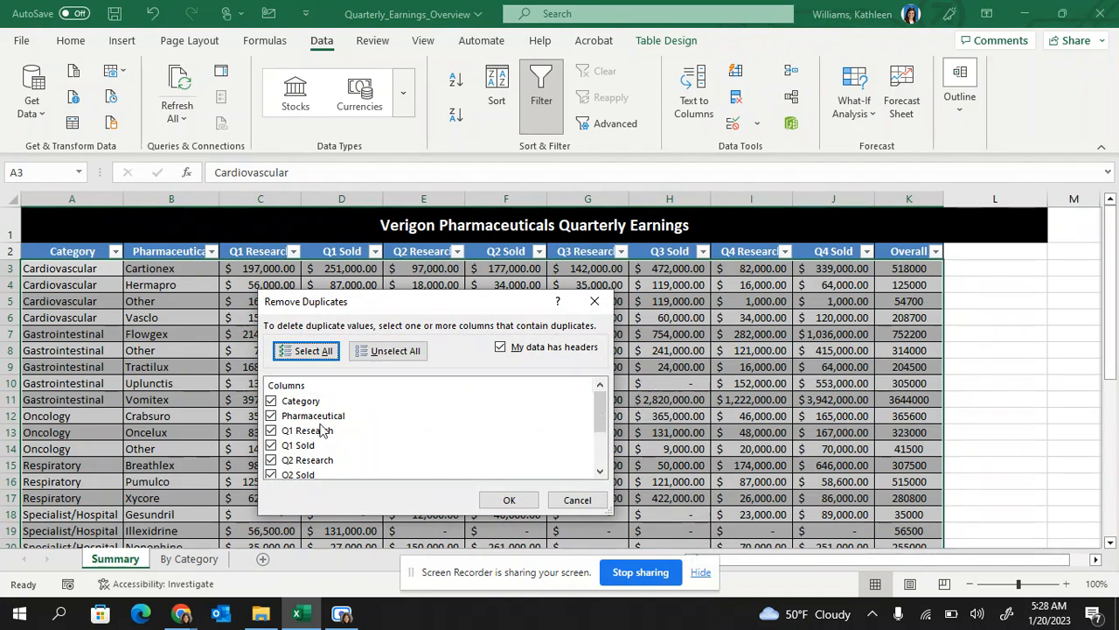
left_click(272, 401)
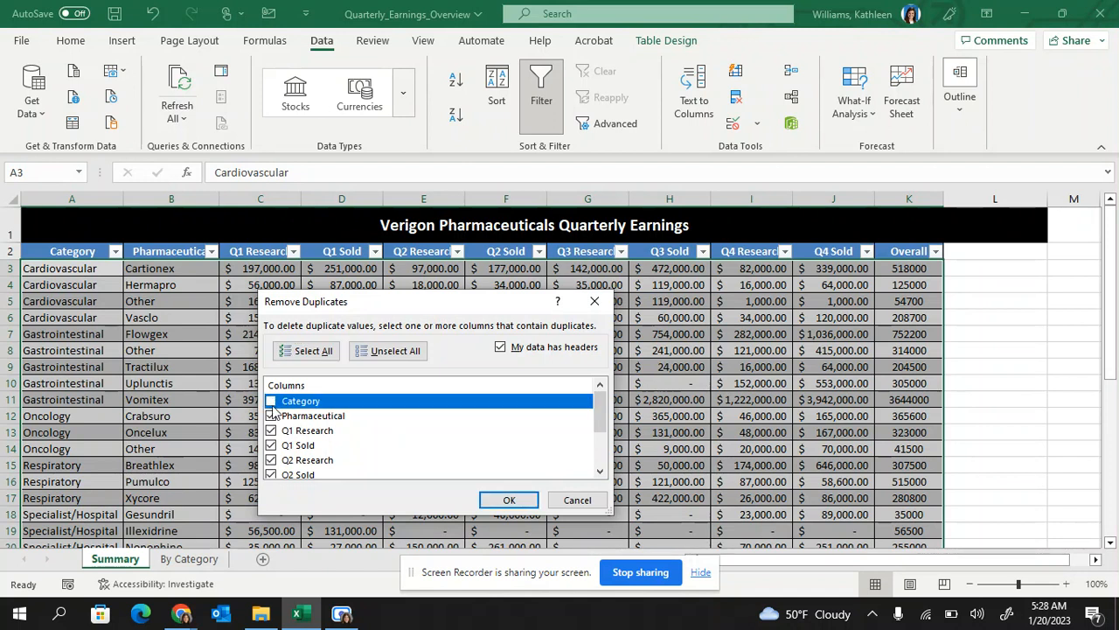
left_click(271, 415)
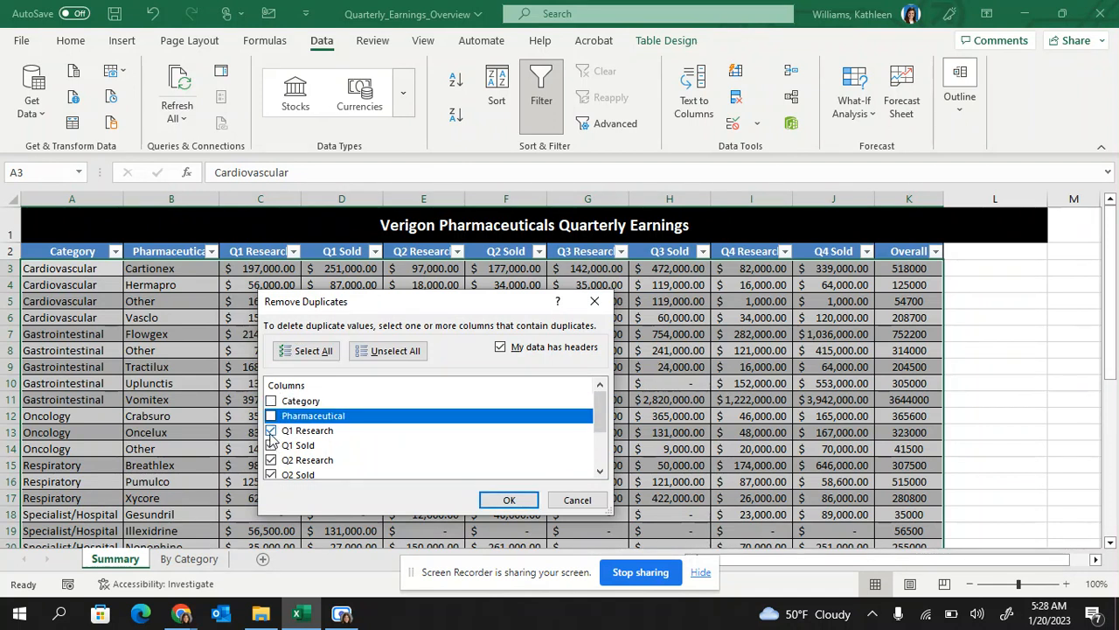
left_click(271, 431)
left_click(272, 445)
left_click_drag(604, 430, 604, 457)
left_click(271, 421)
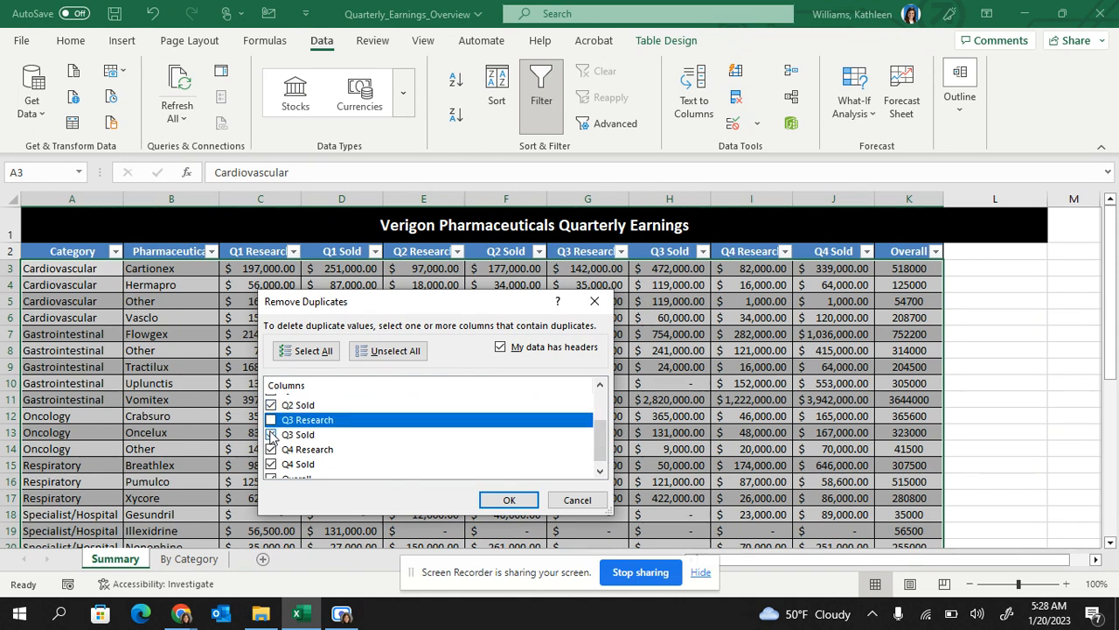
left_click(271, 435)
left_click(271, 449)
left_click(271, 465)
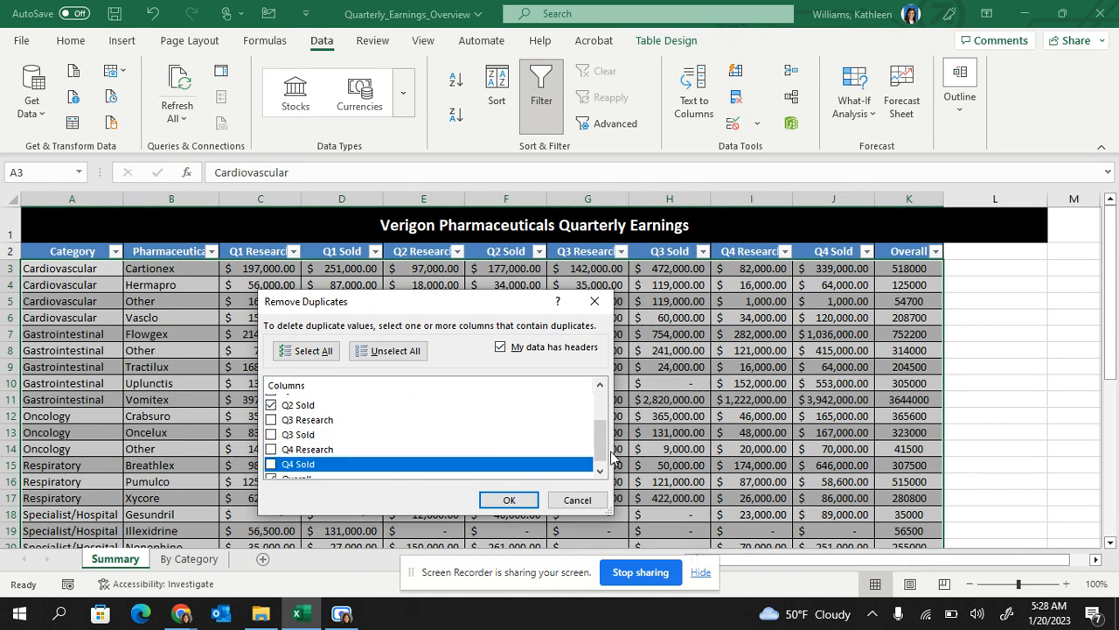
left_click_drag(602, 444, 602, 452)
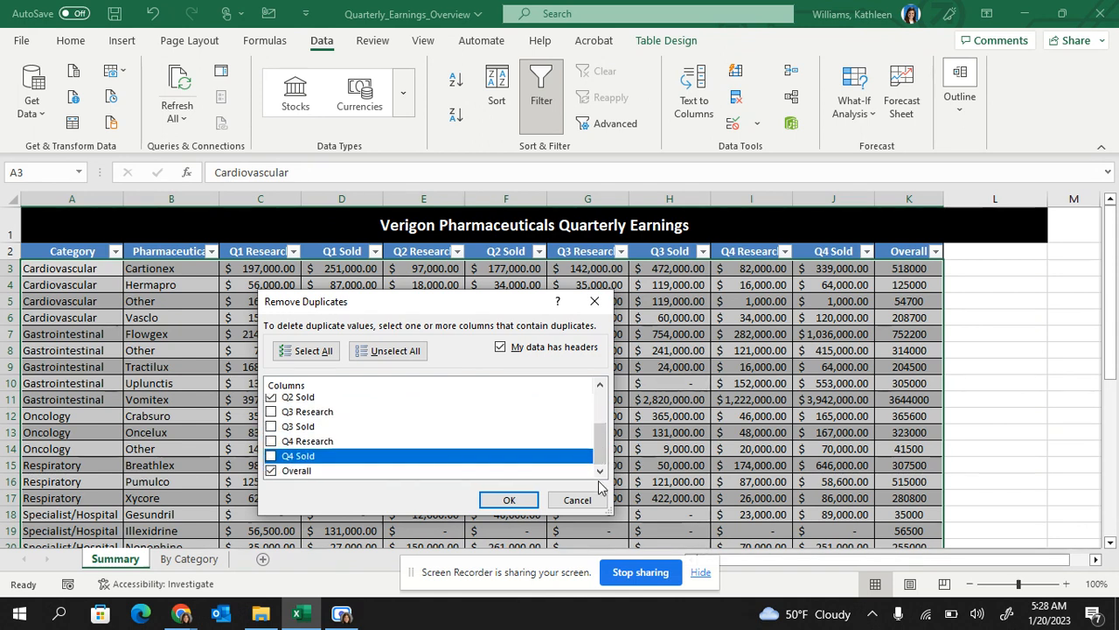
left_click(271, 472)
left_click_drag(603, 448, 604, 425)
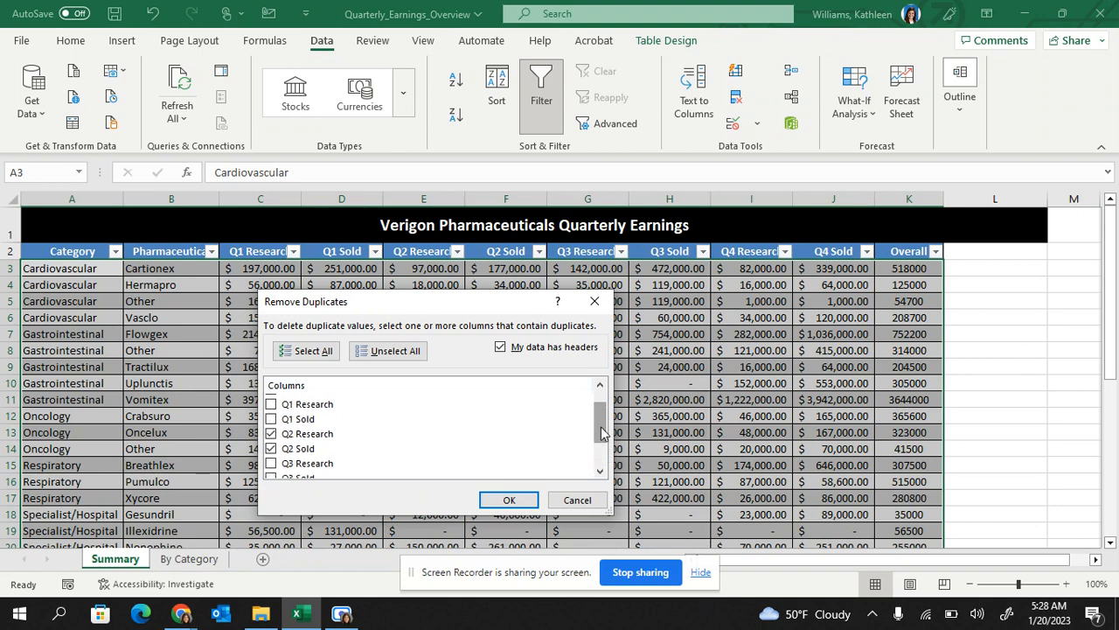
Run the duplicate removal, deleting 2 rows and leaving 22 unique, then review the table
left_click(492, 505)
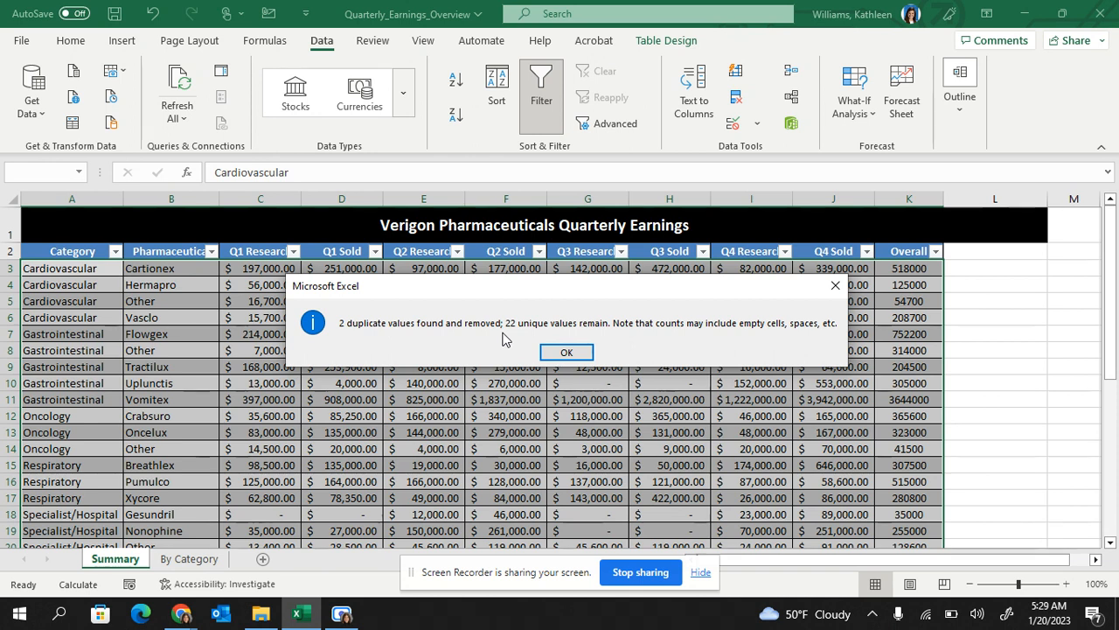
left_click(574, 353)
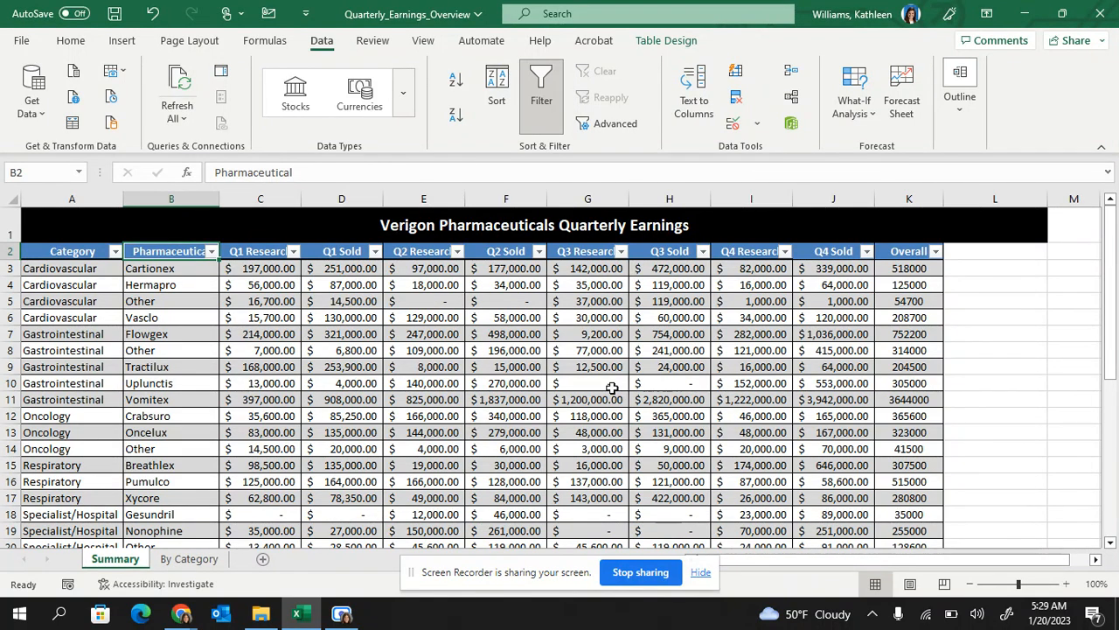
scroll(612, 388, "down", 5)
scroll(612, 392, "up", 5)
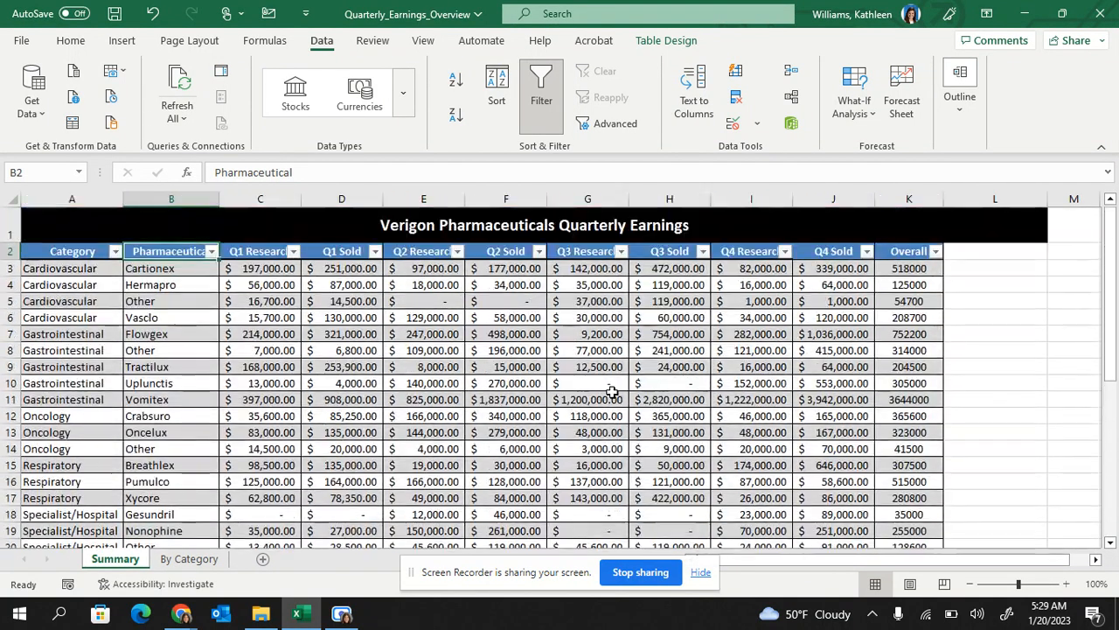